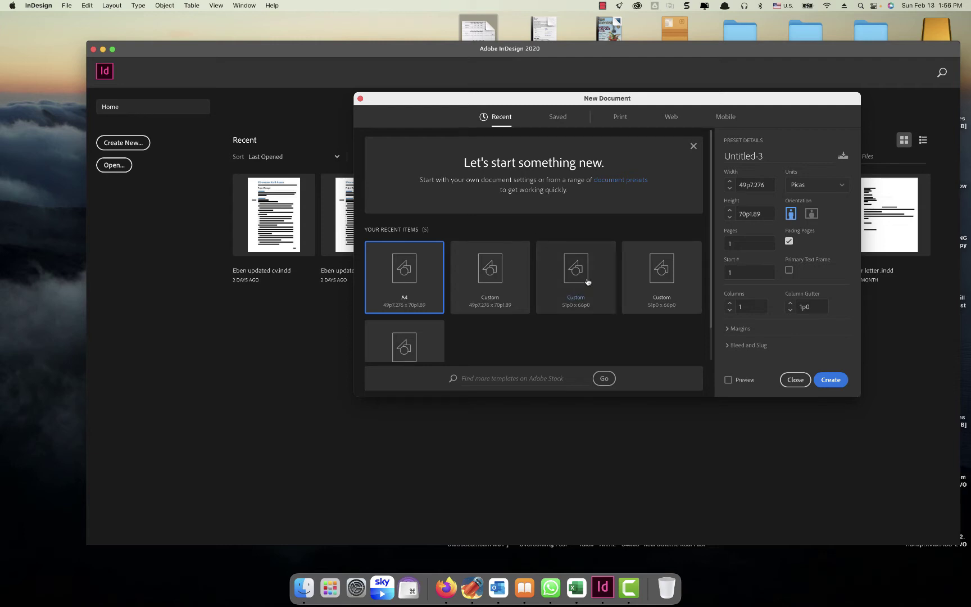
Create a new blank single-page A4 portrait document with the default preset
{"action": "left_click_drag", "start_coordinate": [646, 104], "coordinate": [542, 96]}
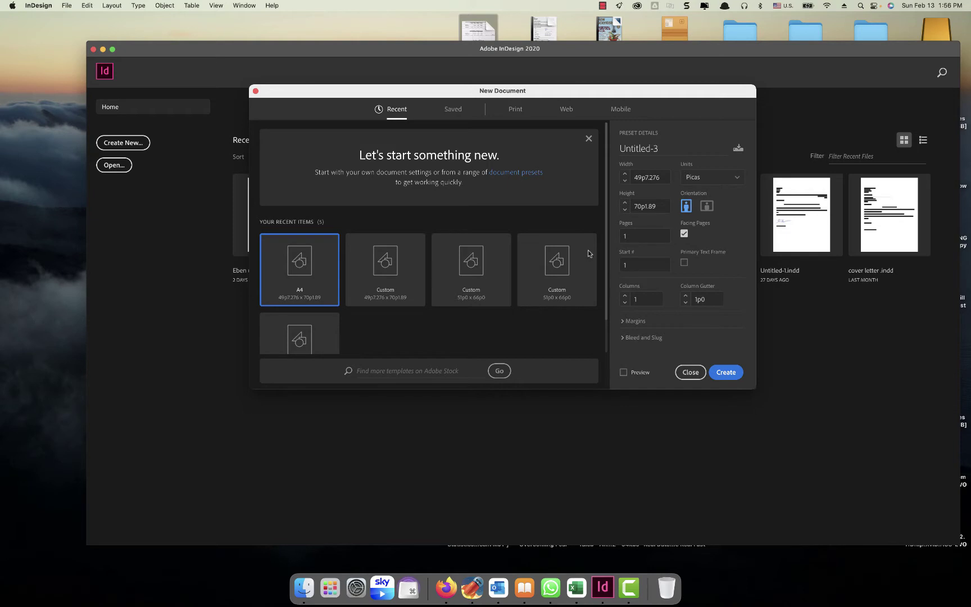
{"action": "left_click", "coordinate": [725, 371]}
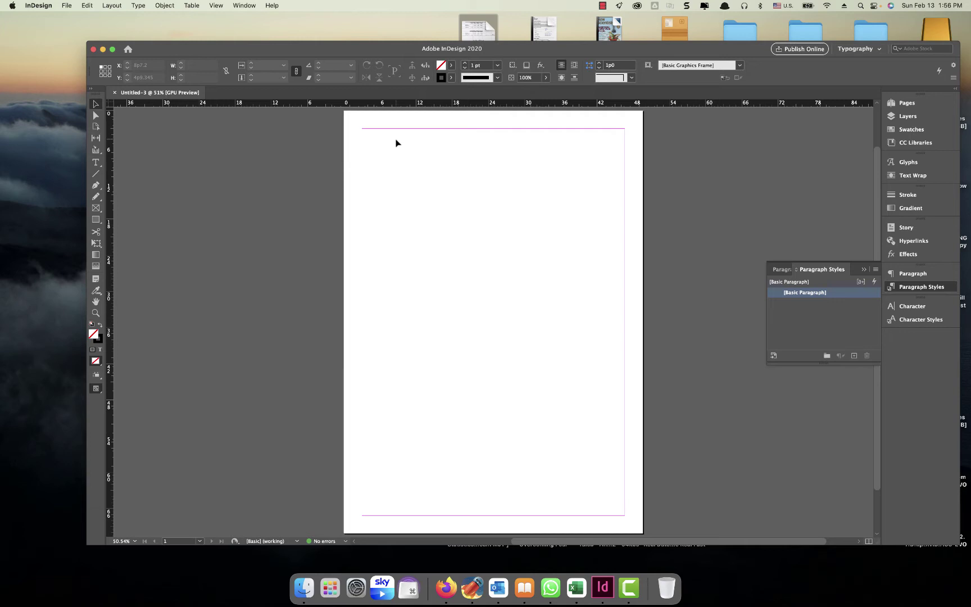
Draw a text frame with the Type tool that fills the page margins
{"action": "left_click", "coordinate": [92, 163]}
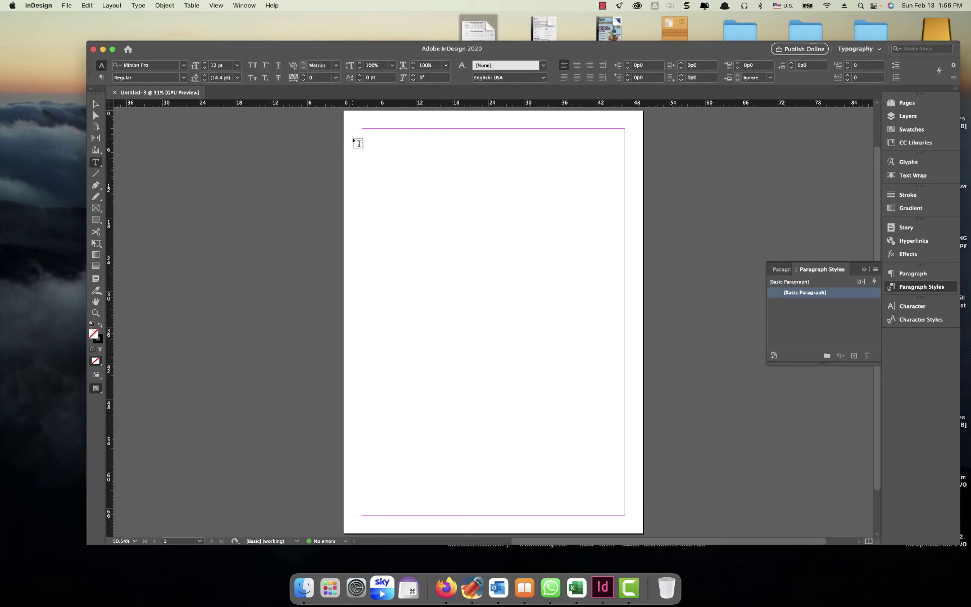
{"action": "left_click_drag", "start_coordinate": [362, 128], "coordinate": [624, 515]}
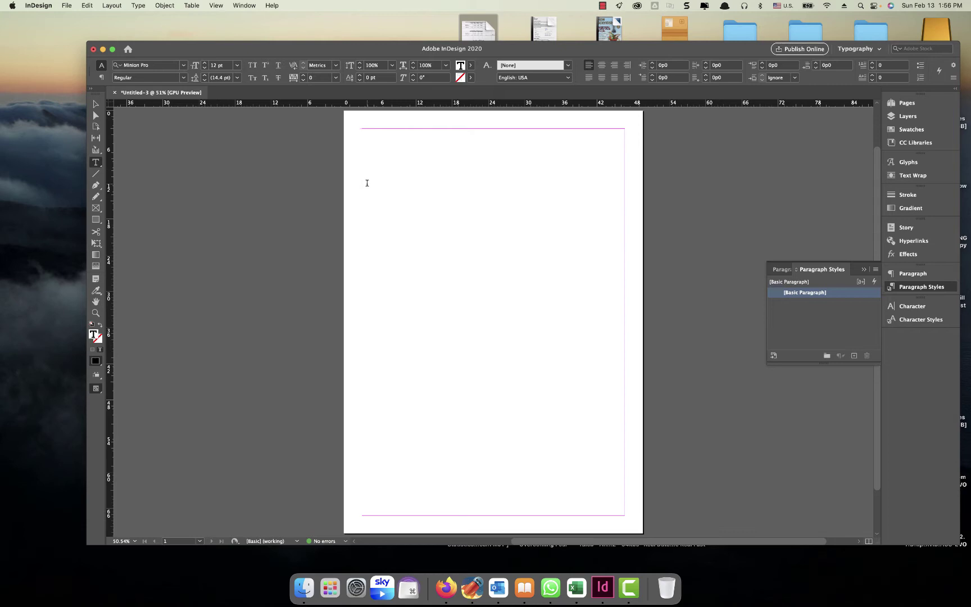
Set the Basic Paragraph style's font to Myriad Pro Regular at 18 pt
{"action": "double_click", "coordinate": [808, 293]}
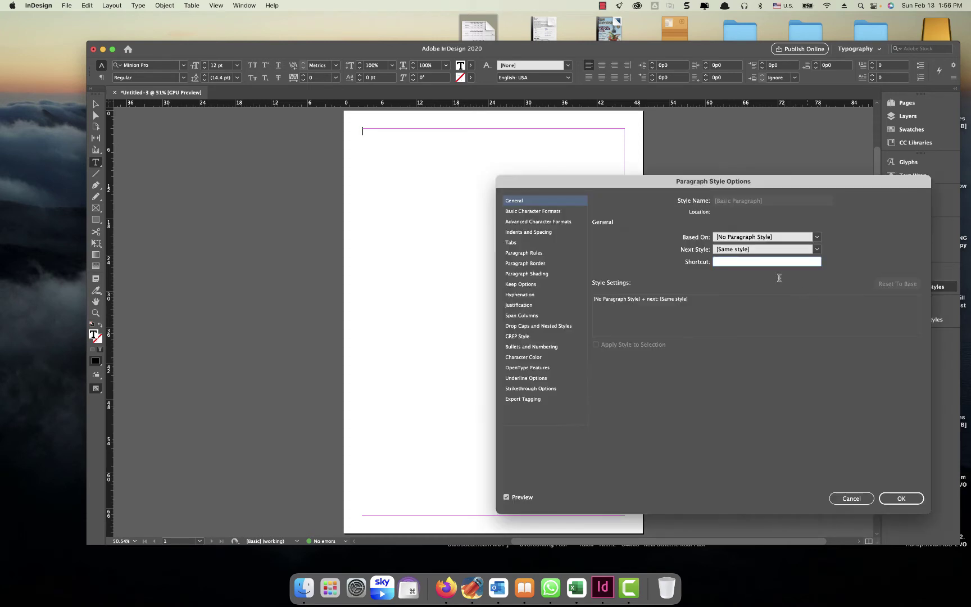
{"action": "left_click", "coordinate": [534, 212]}
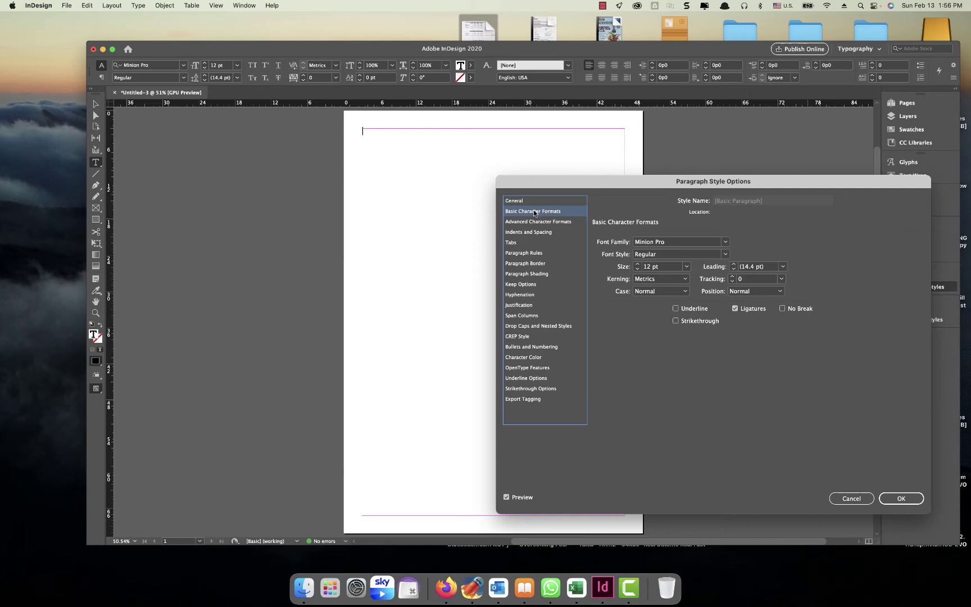
{"action": "left_click", "coordinate": [726, 243]}
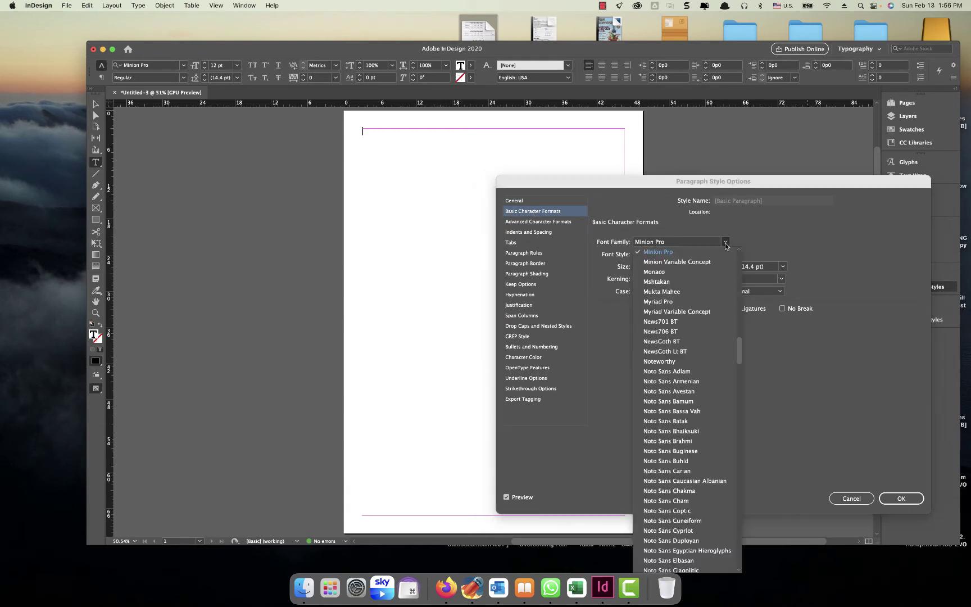
{"action": "left_click", "coordinate": [672, 302]}
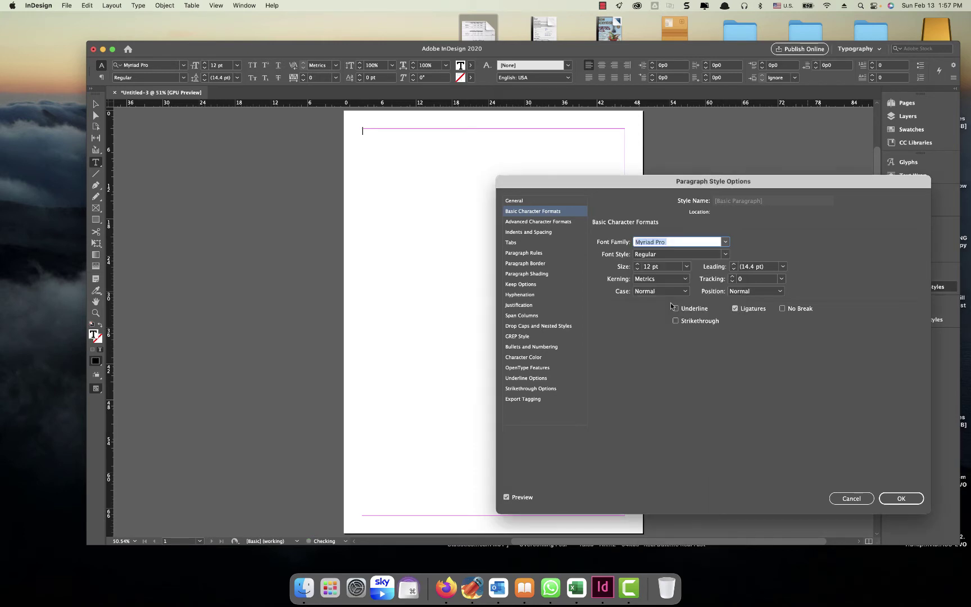
{"action": "left_click", "coordinate": [638, 267]}
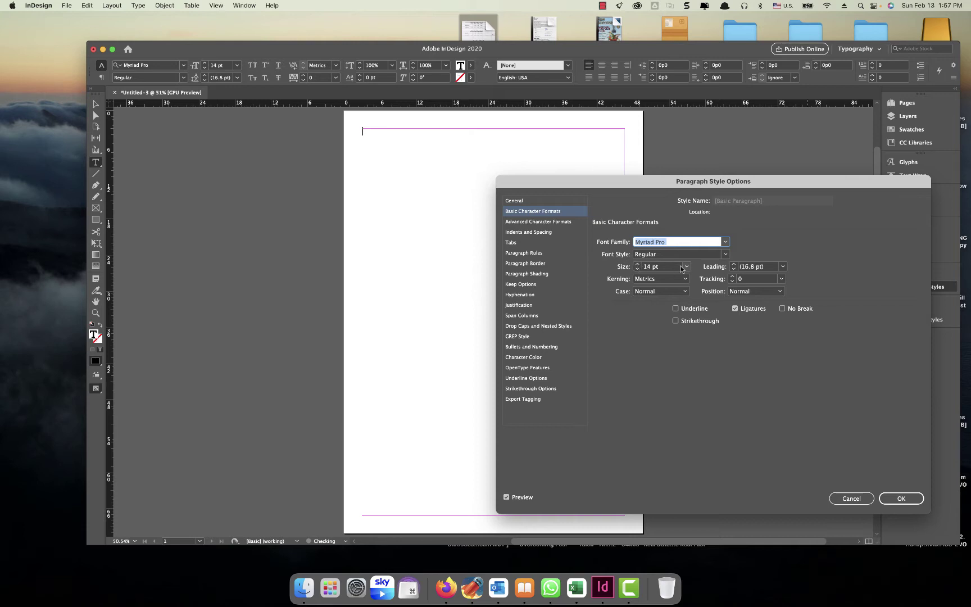
{"action": "left_click", "coordinate": [726, 255]}
{"action": "left_click", "coordinate": [725, 255]}
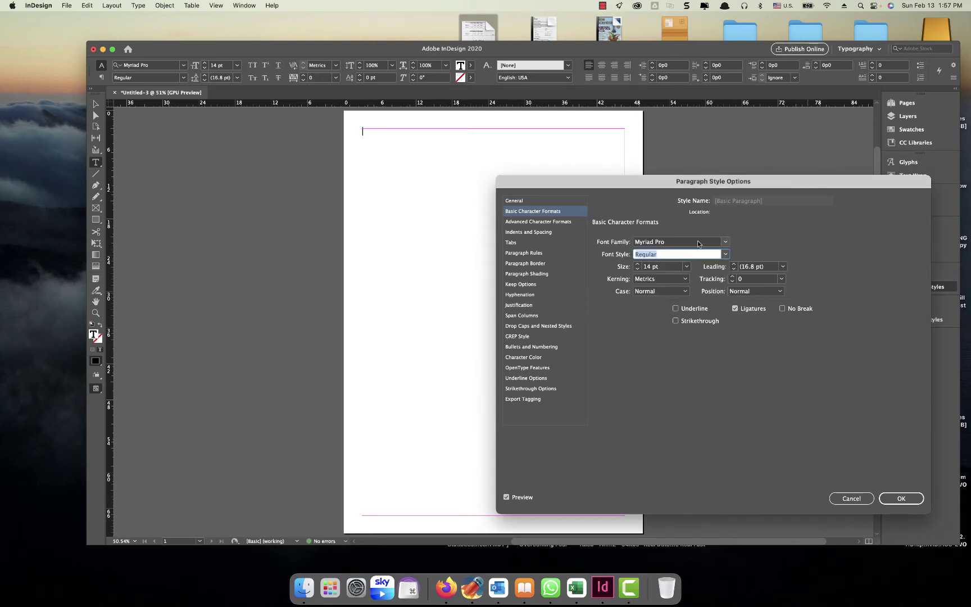
{"action": "left_click", "coordinate": [638, 264]}
{"action": "left_click", "coordinate": [638, 264]}
{"action": "left_click", "coordinate": [638, 264]}
{"action": "left_click", "coordinate": [638, 264]}
Give the Basic Paragraph style cyan C=100 M=0 Y=0 K=0 text colour and save it
{"action": "left_click", "coordinate": [534, 358]}
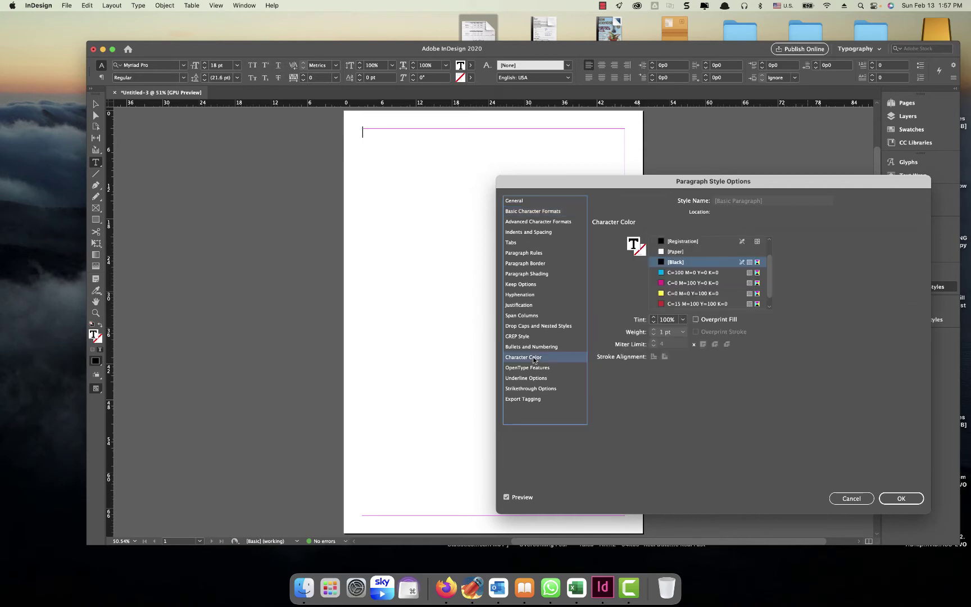
{"action": "left_click", "coordinate": [681, 273]}
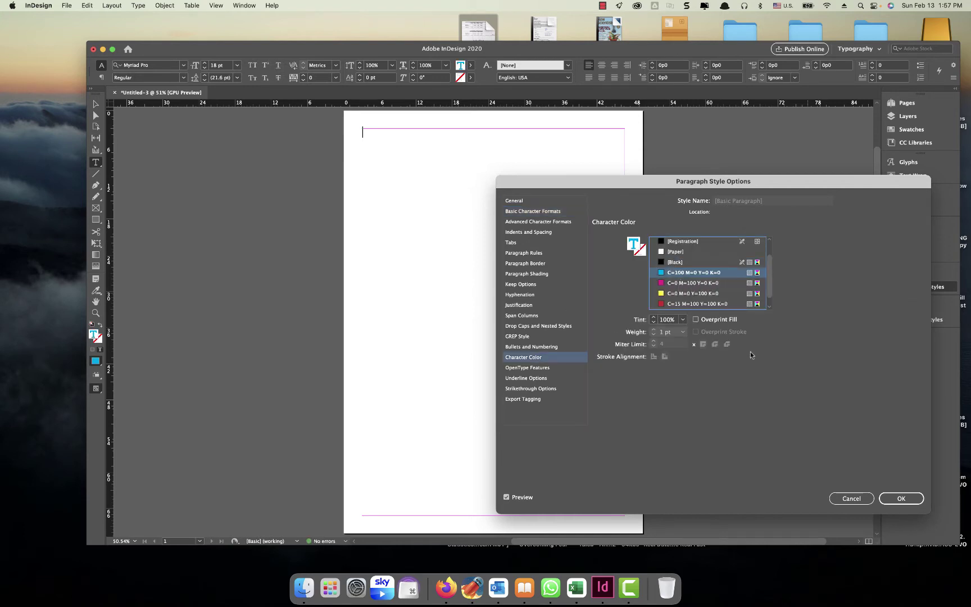
{"action": "left_click", "coordinate": [900, 499]}
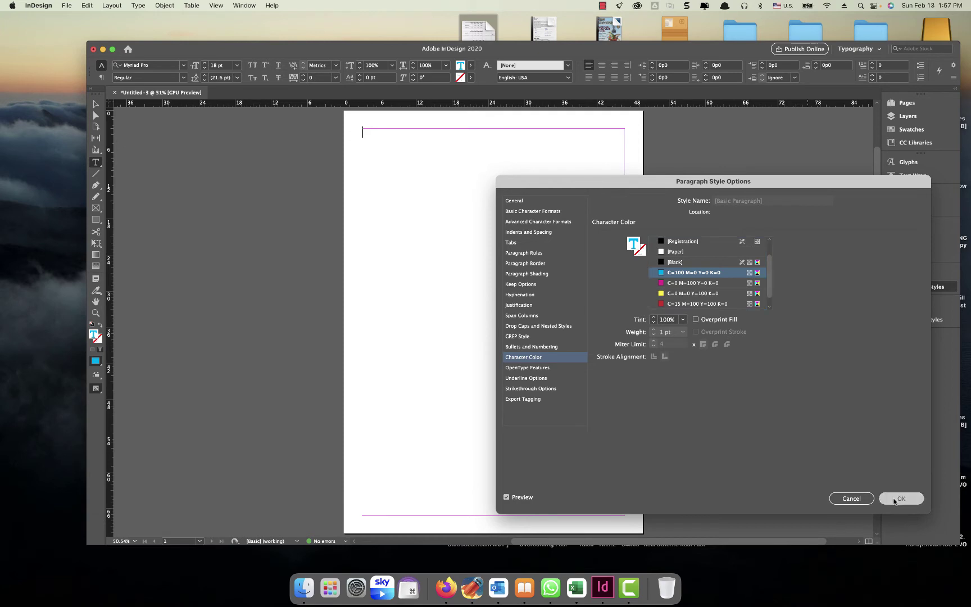
Type the heading 'Profile: Software Engineer', start a new line, then select the heading
{"action": "key", "text": "Return"}
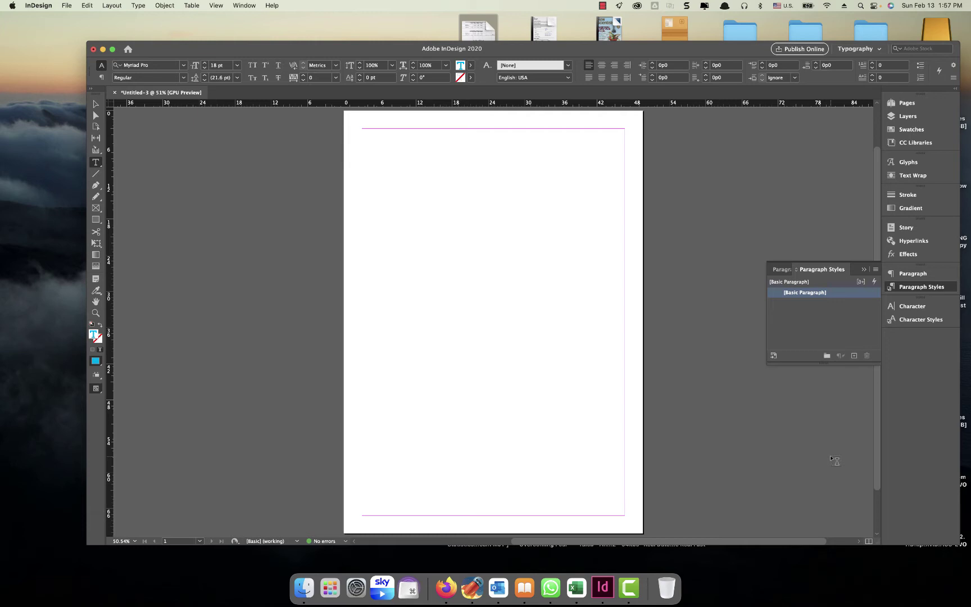
{"action": "type", "text": "Profile: Software Engineer"}
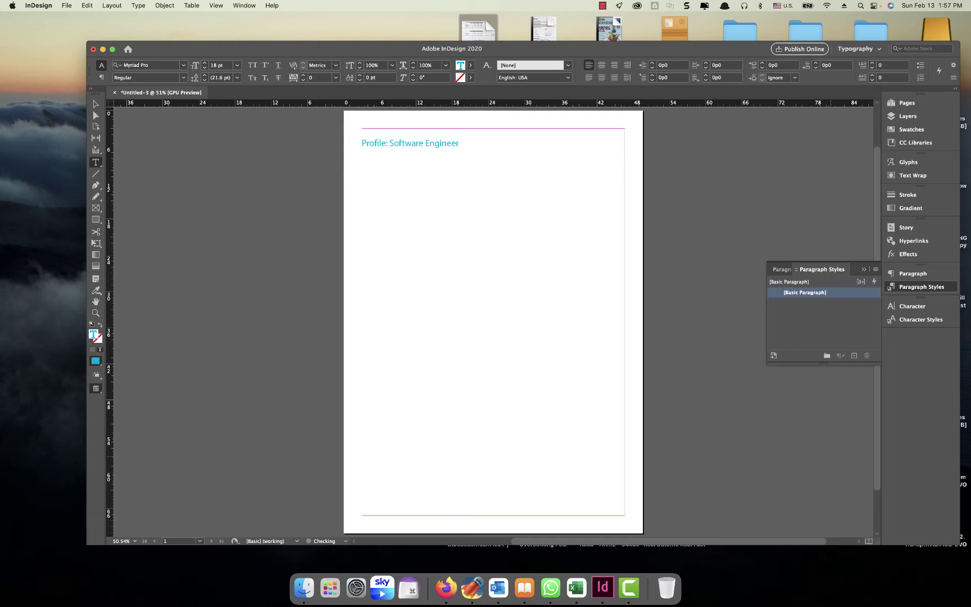
{"action": "key", "text": "Return"}
{"action": "left_click_drag", "start_coordinate": [463, 141], "coordinate": [362, 141]}
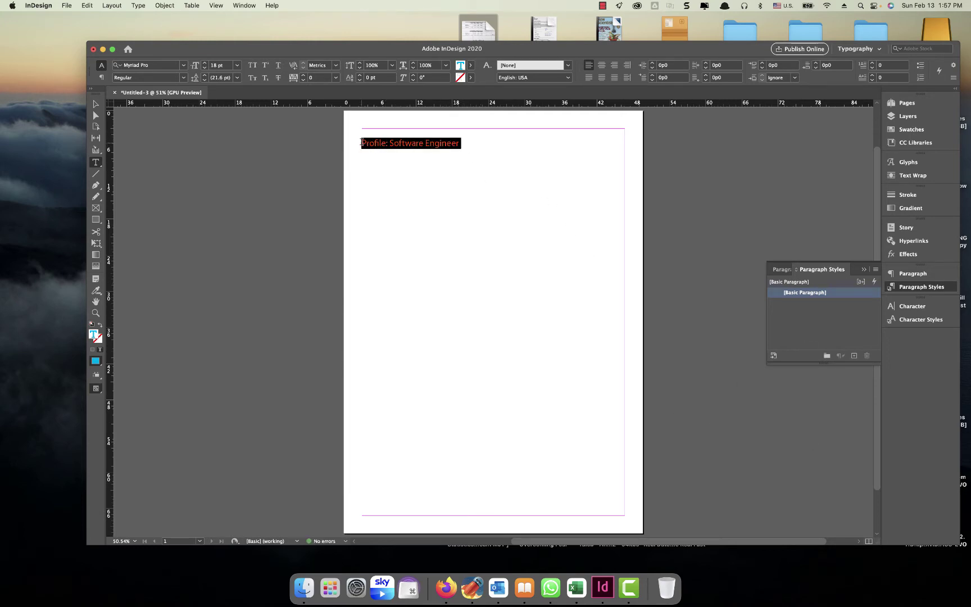
Change the Basic Paragraph style to Myriad Pro Bold at 20 pt
{"action": "double_click", "coordinate": [804, 293]}
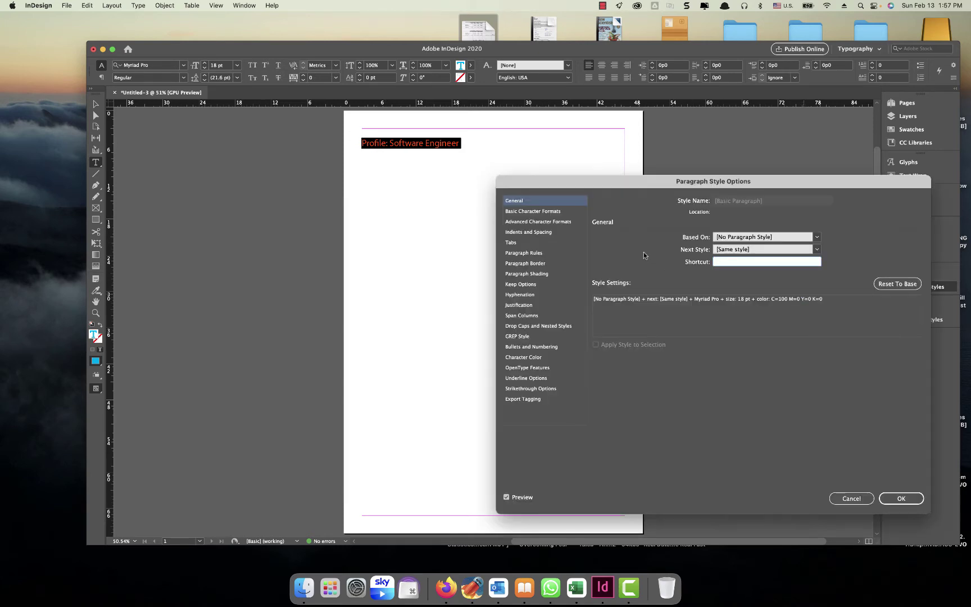
{"action": "left_click", "coordinate": [549, 212]}
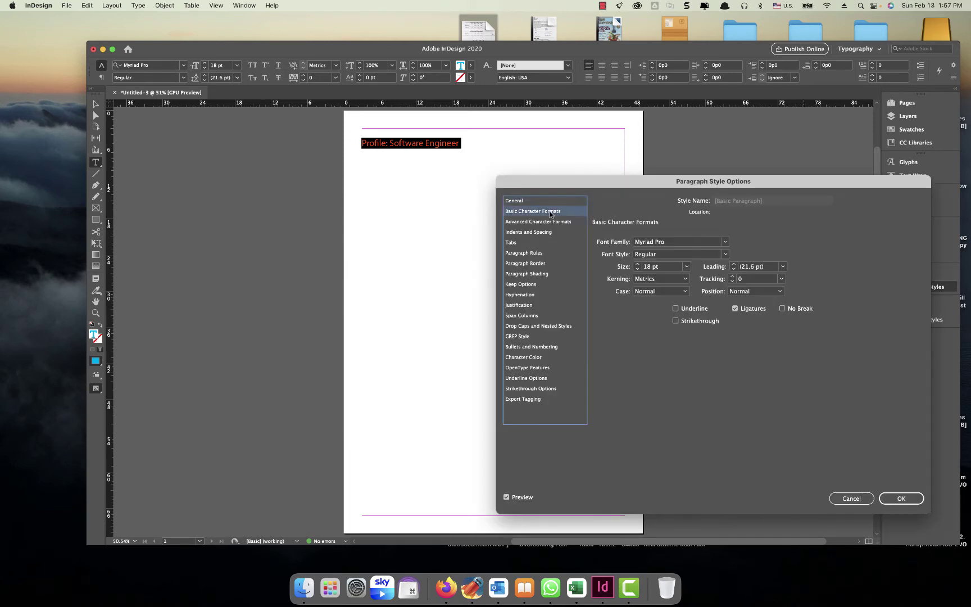
{"action": "left_click", "coordinate": [637, 265]}
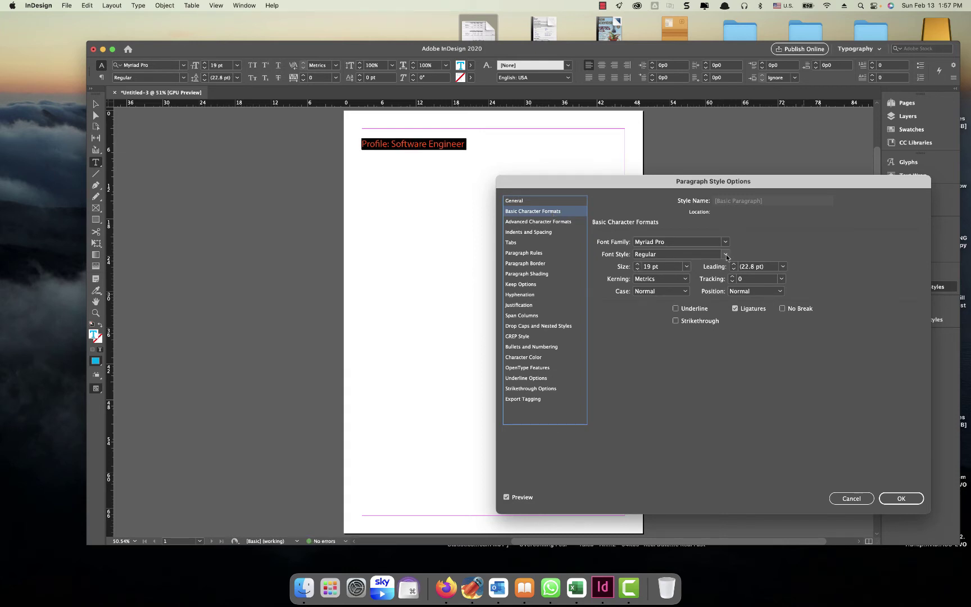
{"action": "left_click", "coordinate": [726, 255]}
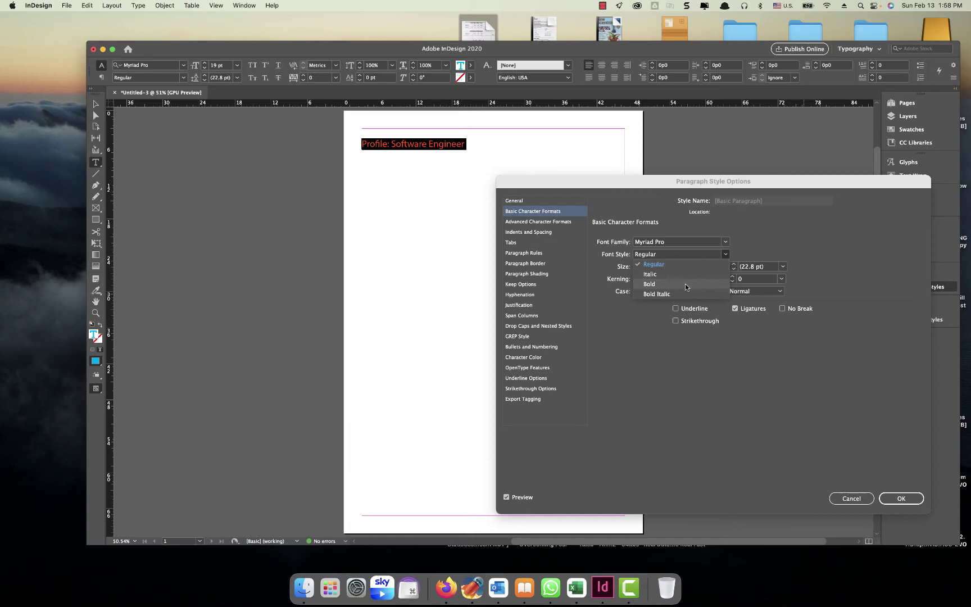
{"action": "left_click", "coordinate": [687, 285]}
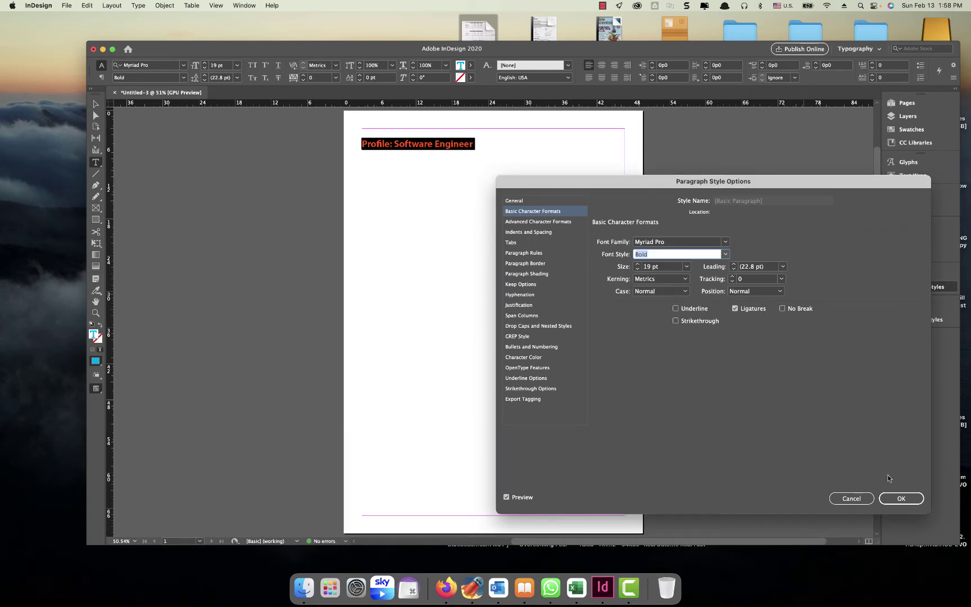
{"action": "left_click", "coordinate": [638, 264]}
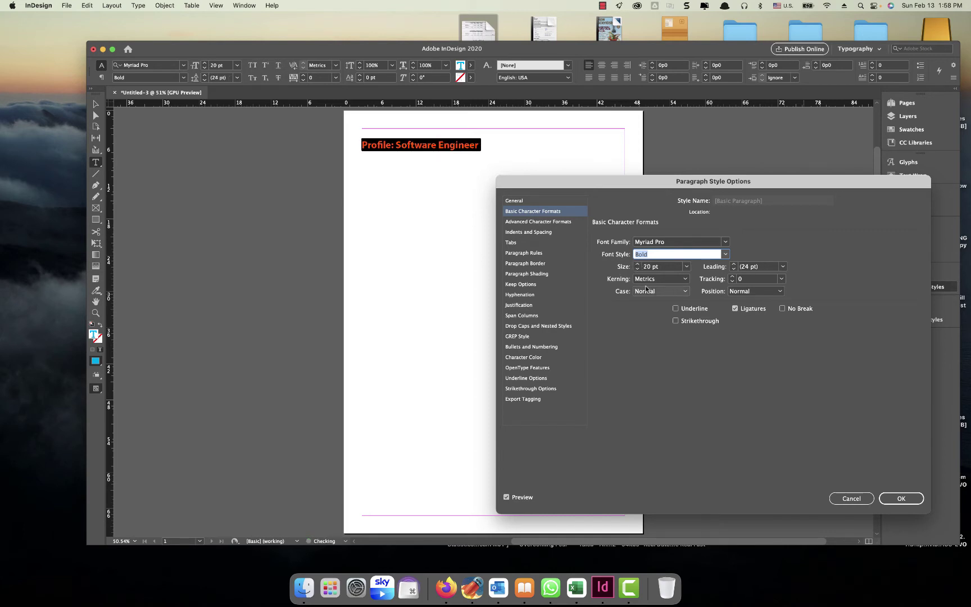
{"action": "left_click", "coordinate": [906, 497]}
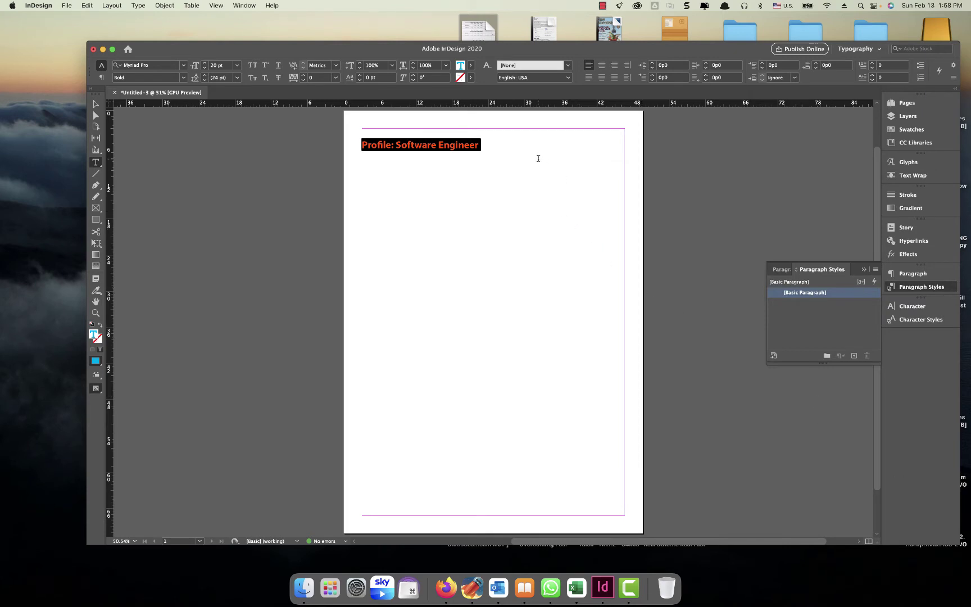
Type the headings Experience, Education and Skills on separate lines below the Profile heading
{"action": "left_click", "coordinate": [494, 142]}
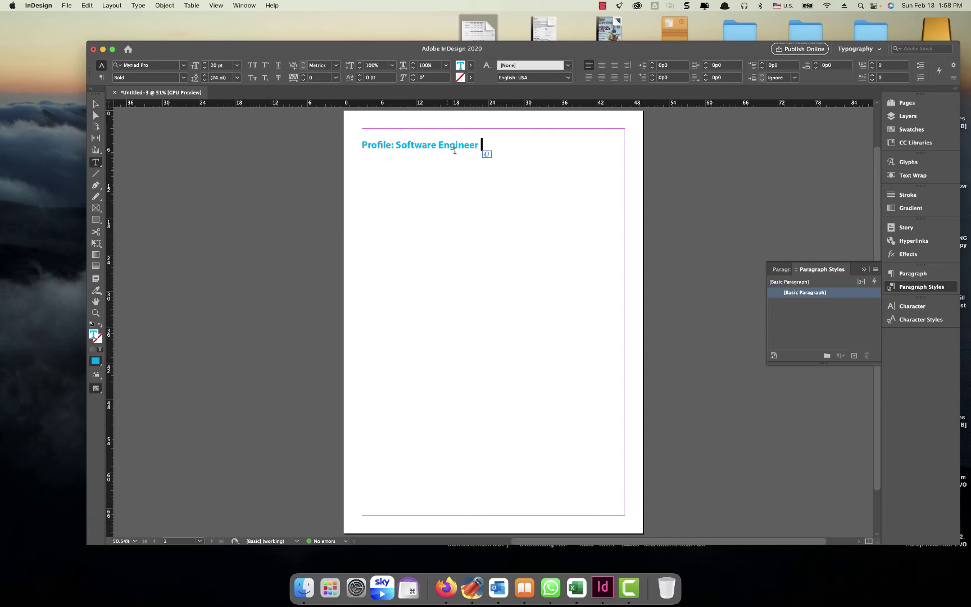
{"action": "key", "text": "BackSpace"}
{"action": "left_click", "coordinate": [486, 149]}
{"action": "key", "text": "Return"}
{"action": "type", "text": "E"}
{"action": "key", "text": "BackSpace"}
{"action": "key", "text": "BackSpace"}
{"action": "key", "text": "BackSpace"}
{"action": "type", "text": "Experience"}
{"action": "key", "text": "Return"}
{"action": "key", "text": "Return"}
{"action": "key", "text": "Return"}
{"action": "key", "text": "Return"}
{"action": "key", "text": "Return"}
{"action": "type", "text": "Educa"}
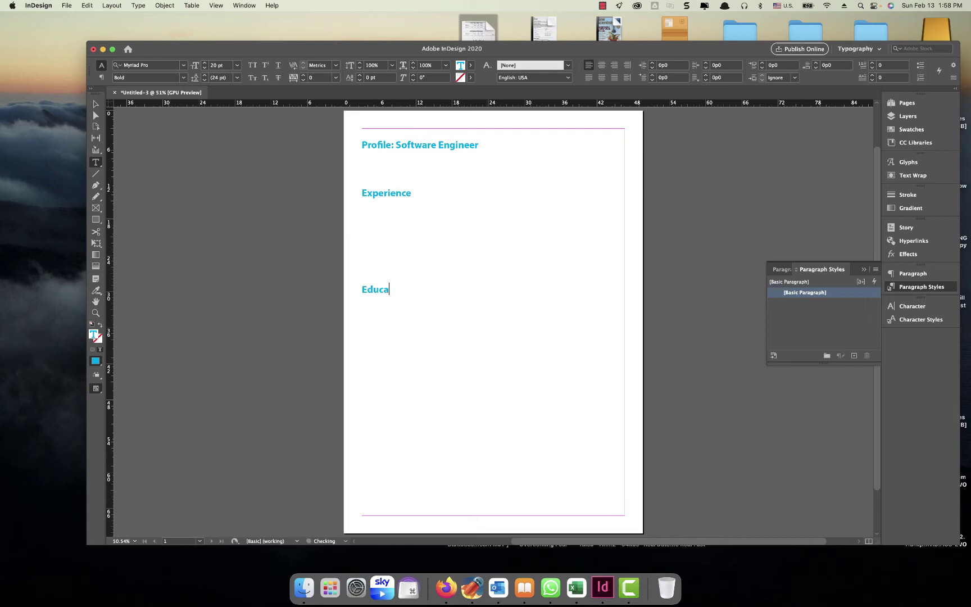
{"action": "type", "text": "tion"}
{"action": "key", "text": "Return"}
{"action": "key", "text": "Return"}
{"action": "key", "text": "Return"}
{"action": "key", "text": "Return"}
{"action": "key", "text": "Return"}
{"action": "key", "text": "Return"}
{"action": "type", "text": "Skills"}
{"action": "key", "text": "Return"}
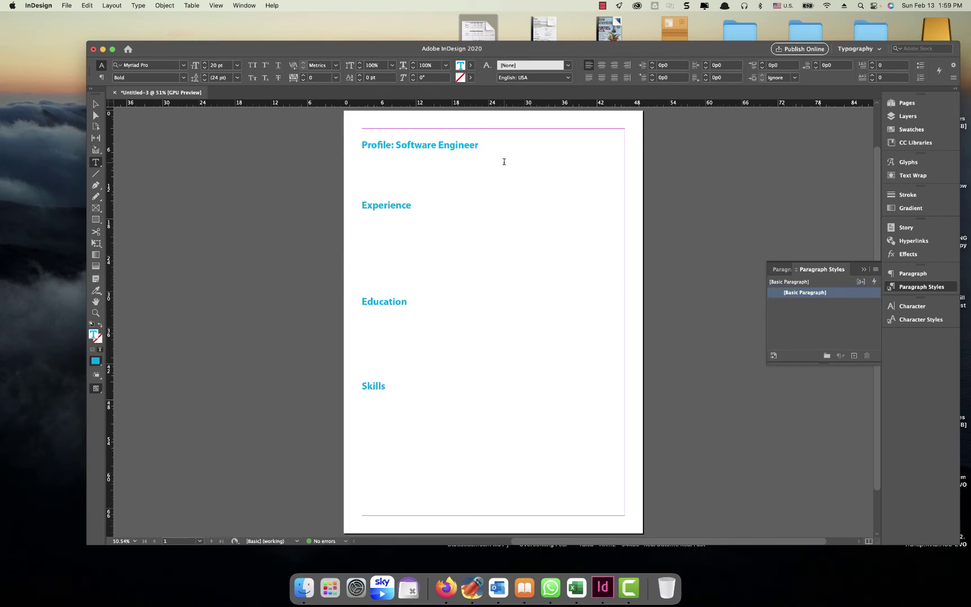
Reset the workspace to Typography via Book and show the Paragraph Styles panel
{"action": "left_click", "coordinate": [864, 271]}
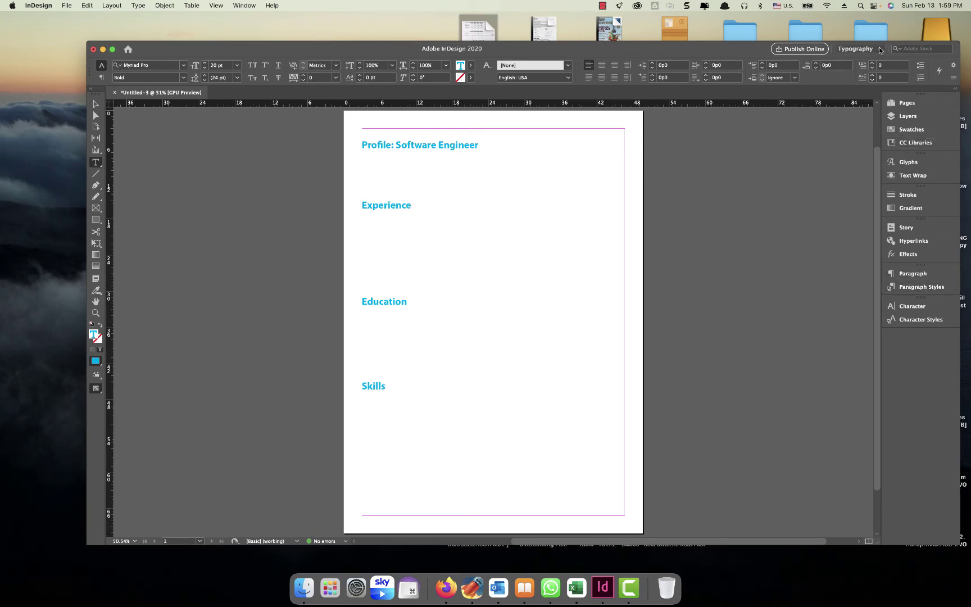
{"action": "left_click_drag", "start_coordinate": [759, 51], "coordinate": [762, 14]}
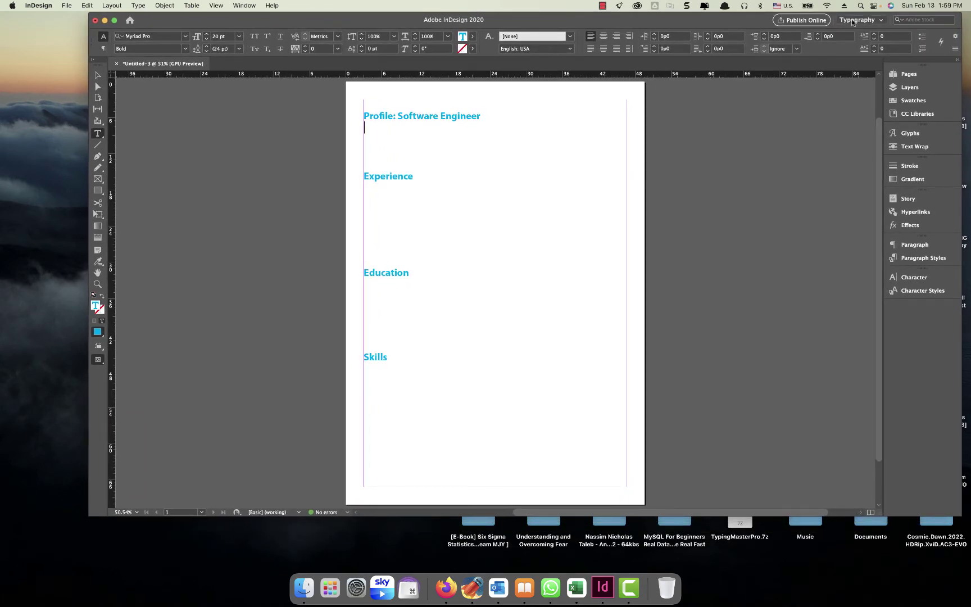
{"action": "left_click", "coordinate": [878, 21]}
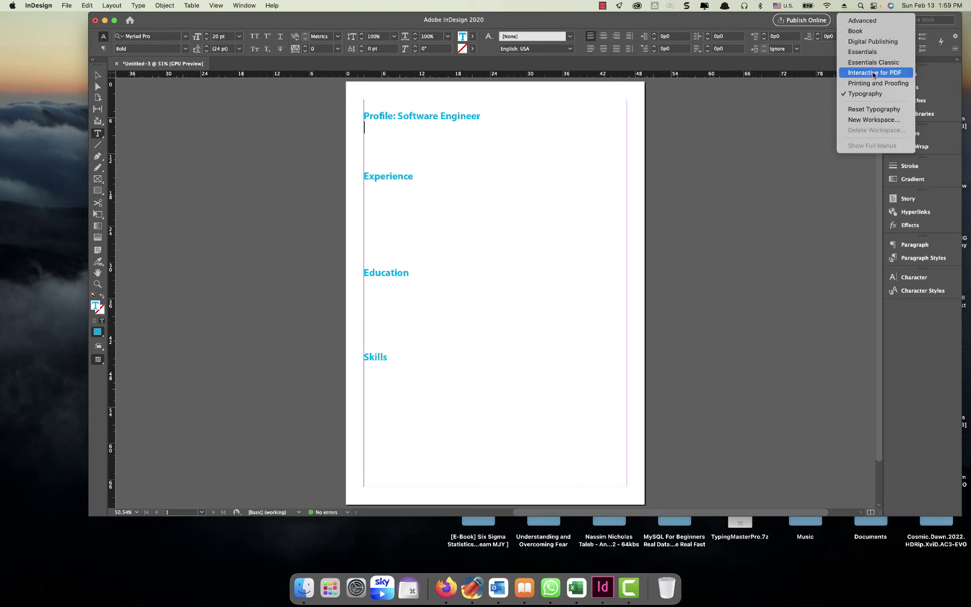
{"action": "left_click", "coordinate": [873, 30]}
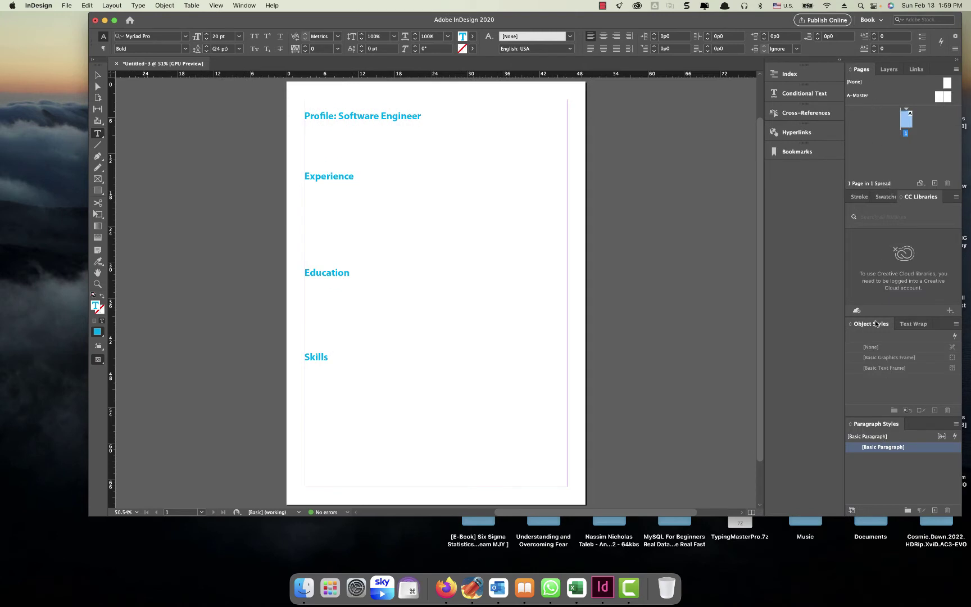
{"action": "left_click", "coordinate": [876, 21]}
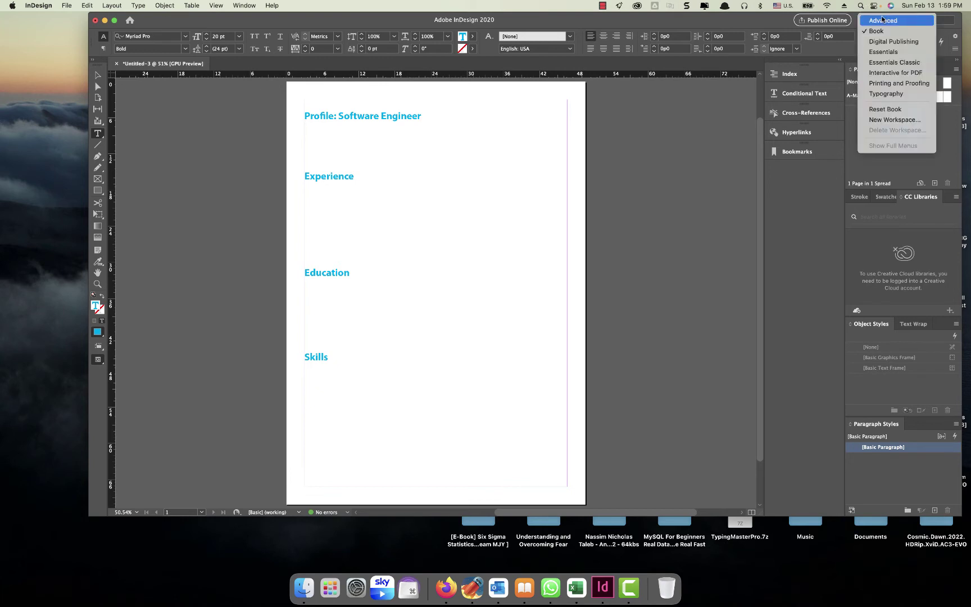
{"action": "left_click", "coordinate": [886, 93]}
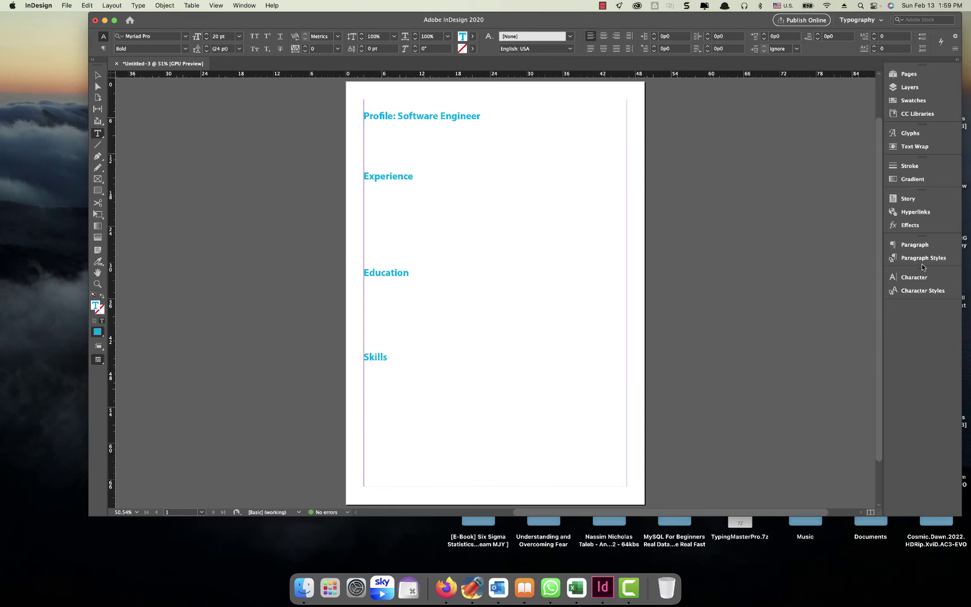
{"action": "left_click", "coordinate": [917, 260]}
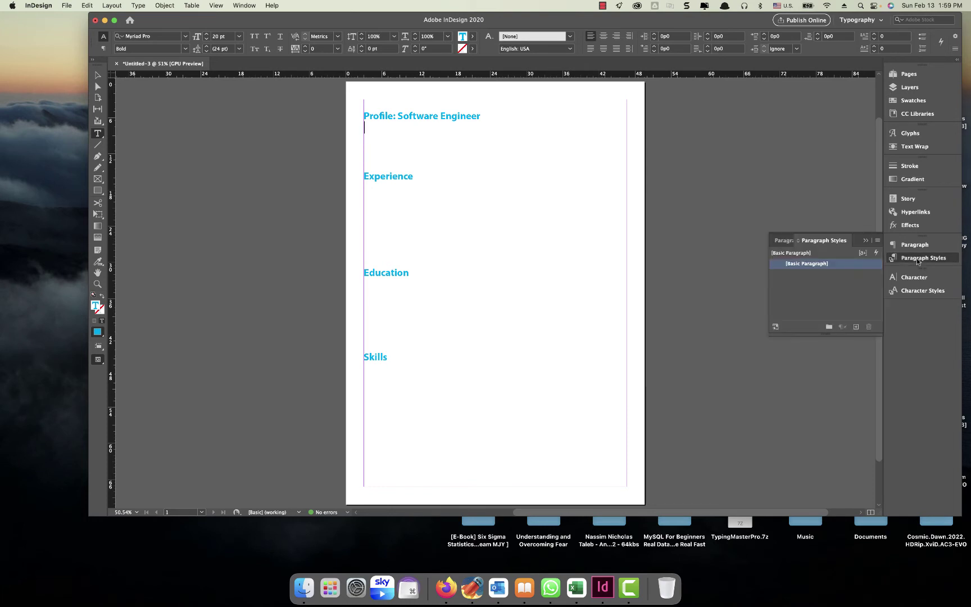
Start a new paragraph style named 'line Styles' with a Solid rule above turned on
{"action": "left_click", "coordinate": [856, 327], "text": "alt"}
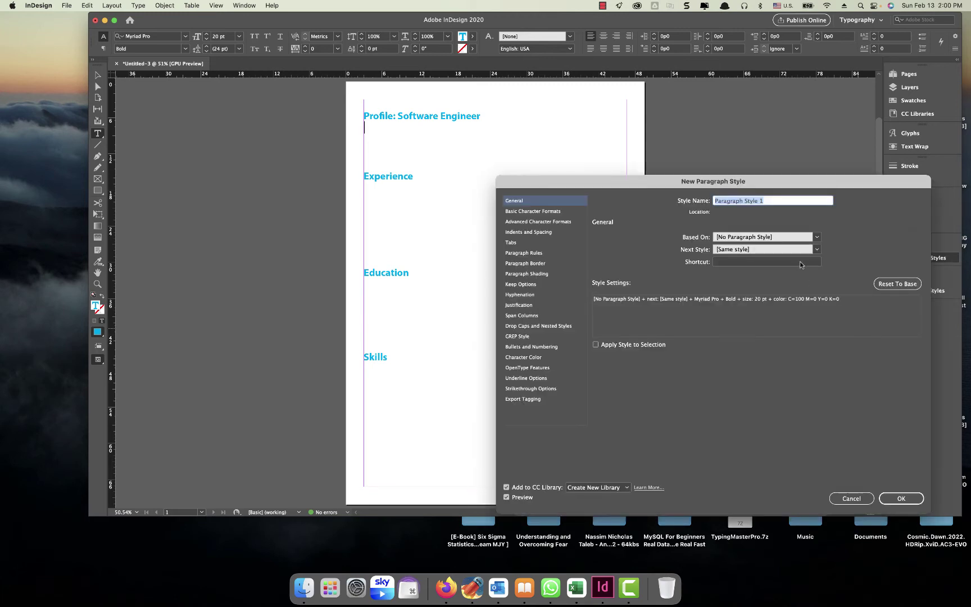
{"action": "type", "text": "line Styles"}
{"action": "left_click", "coordinate": [536, 254]}
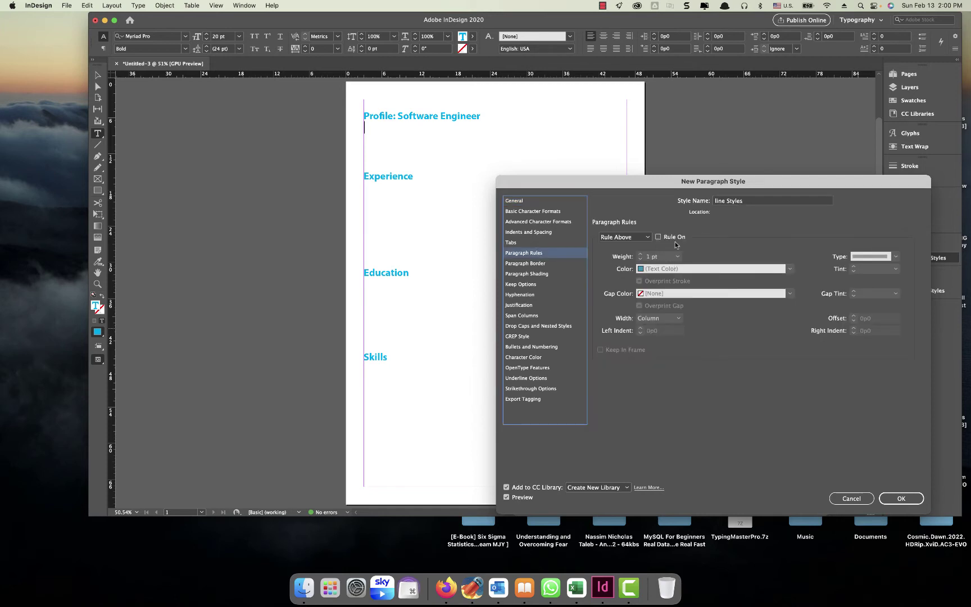
{"action": "left_click", "coordinate": [659, 238]}
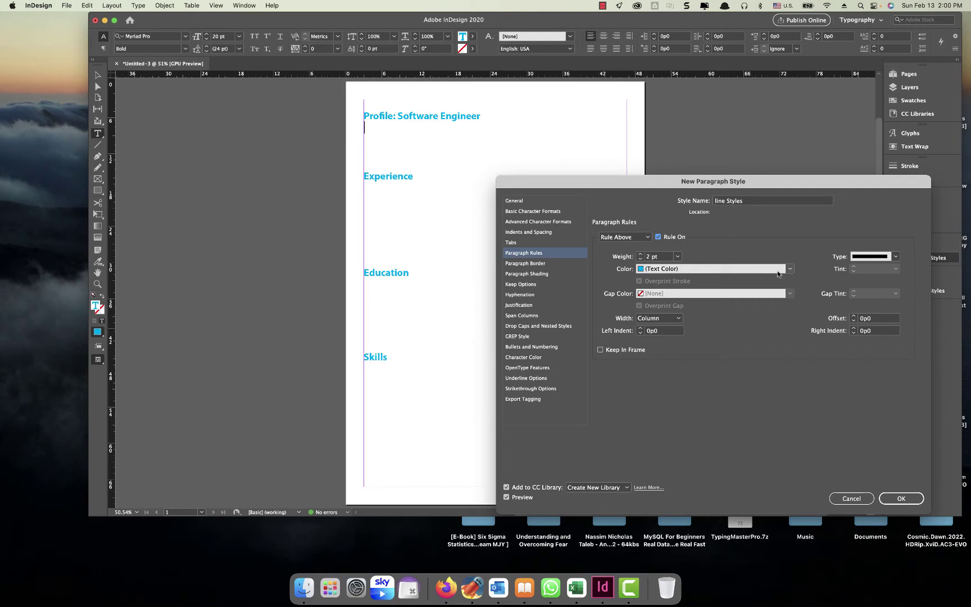
{"action": "left_click", "coordinate": [896, 258]}
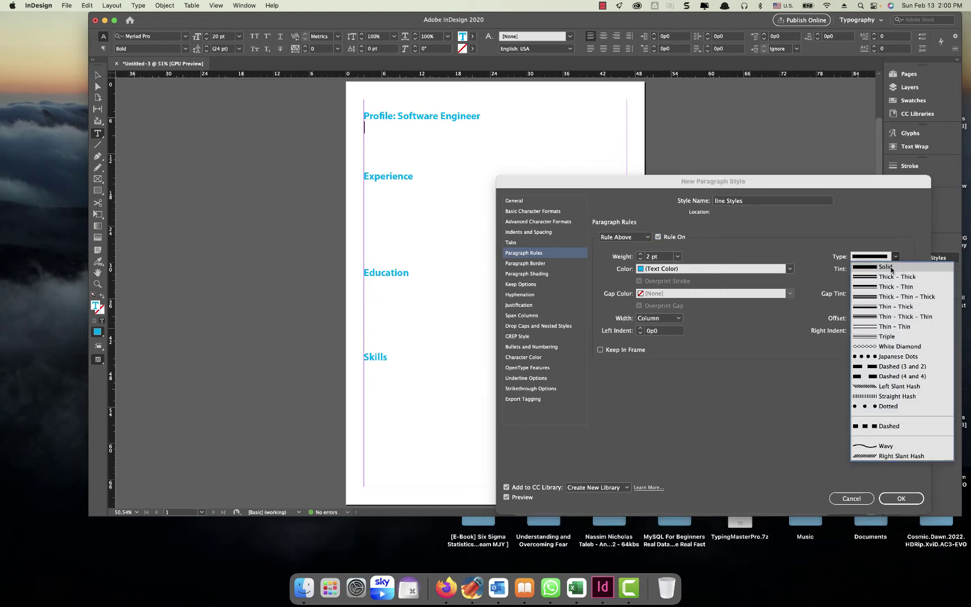
{"action": "left_click", "coordinate": [892, 269]}
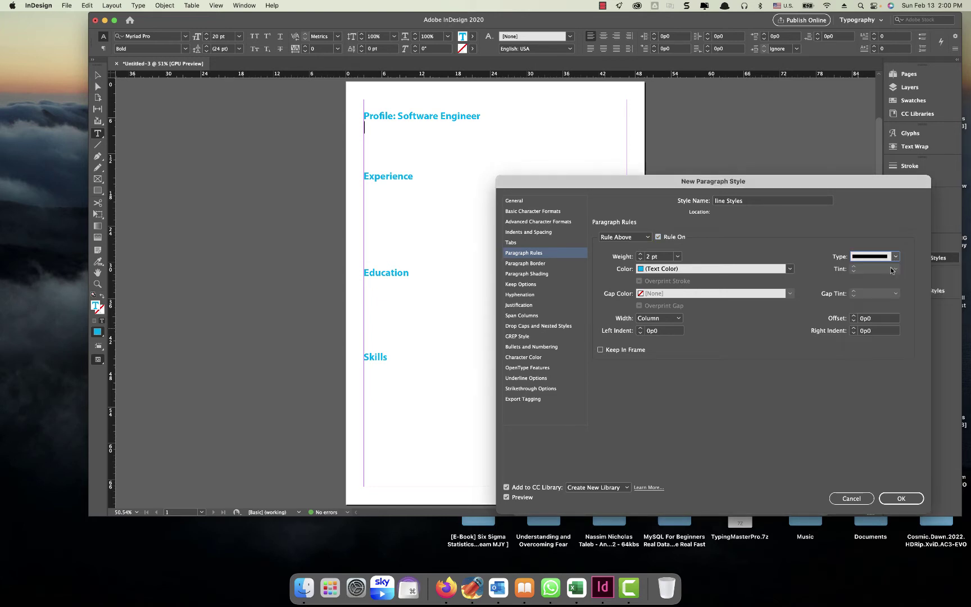
{"action": "left_click", "coordinate": [535, 264]}
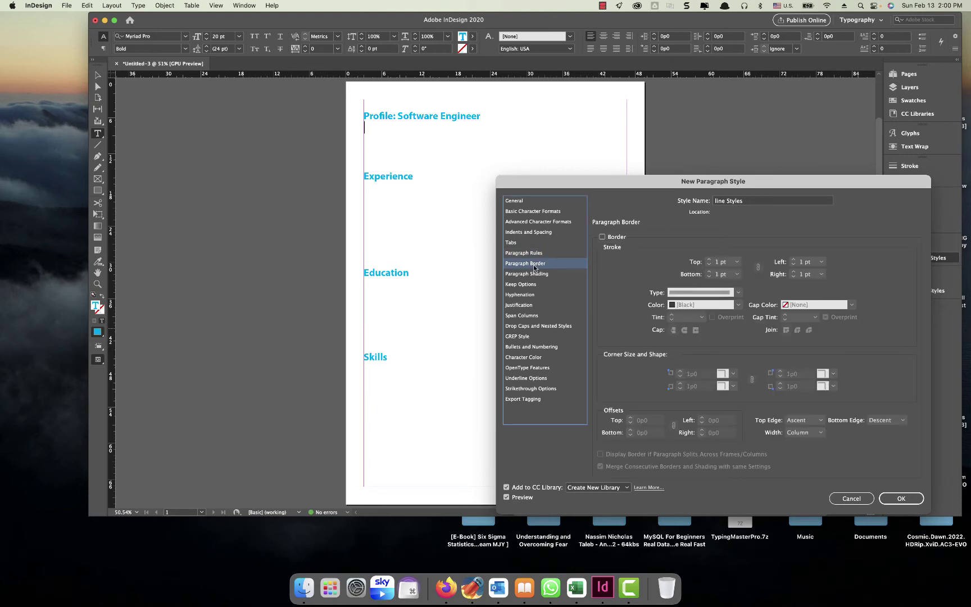
{"action": "left_click", "coordinate": [537, 274]}
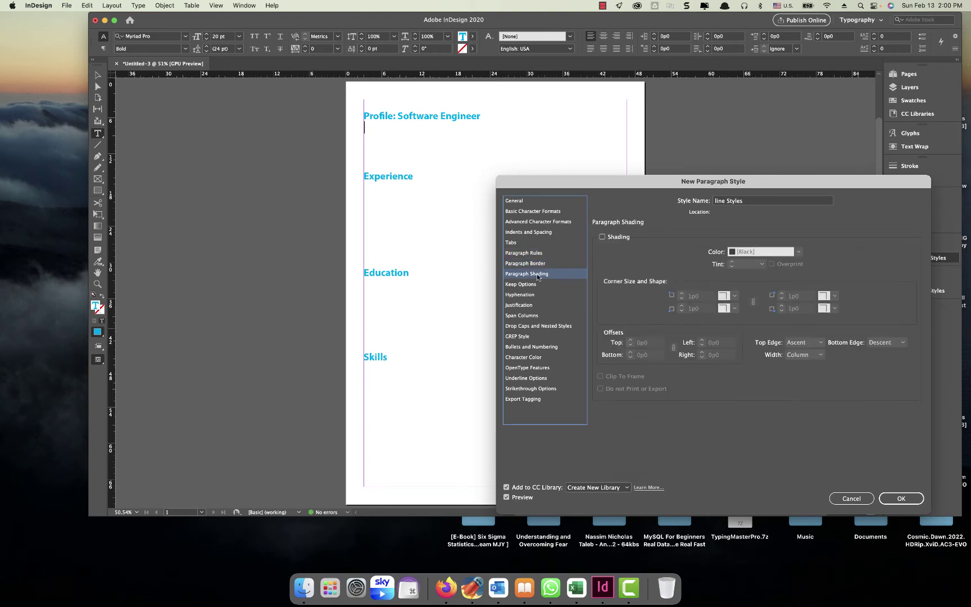
Turn on C=100 M=0 Y=0 K=0 cyan shading with unlinked offsets and a 0p9 bottom offset
{"action": "left_click", "coordinate": [602, 237]}
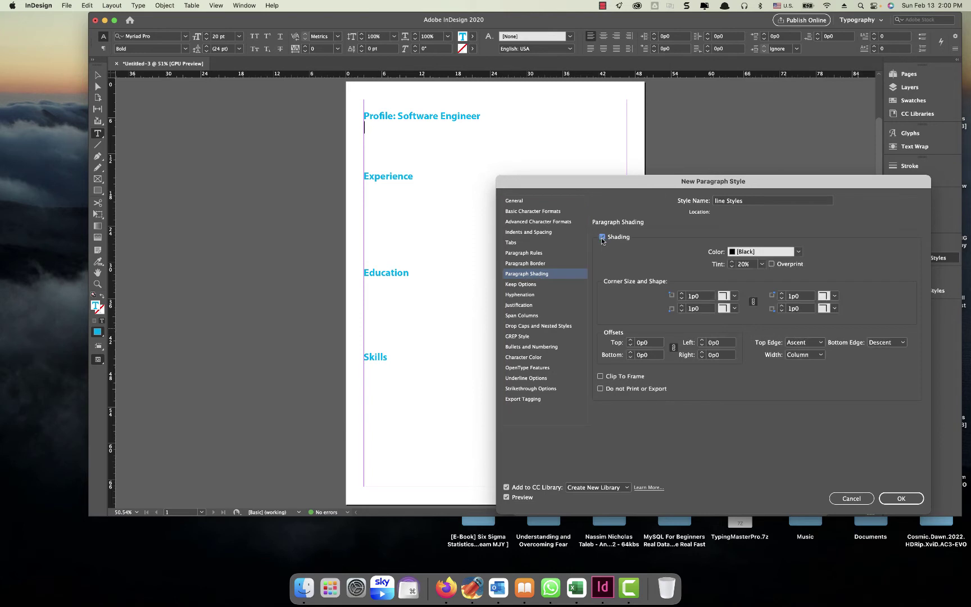
{"action": "left_click", "coordinate": [798, 252]}
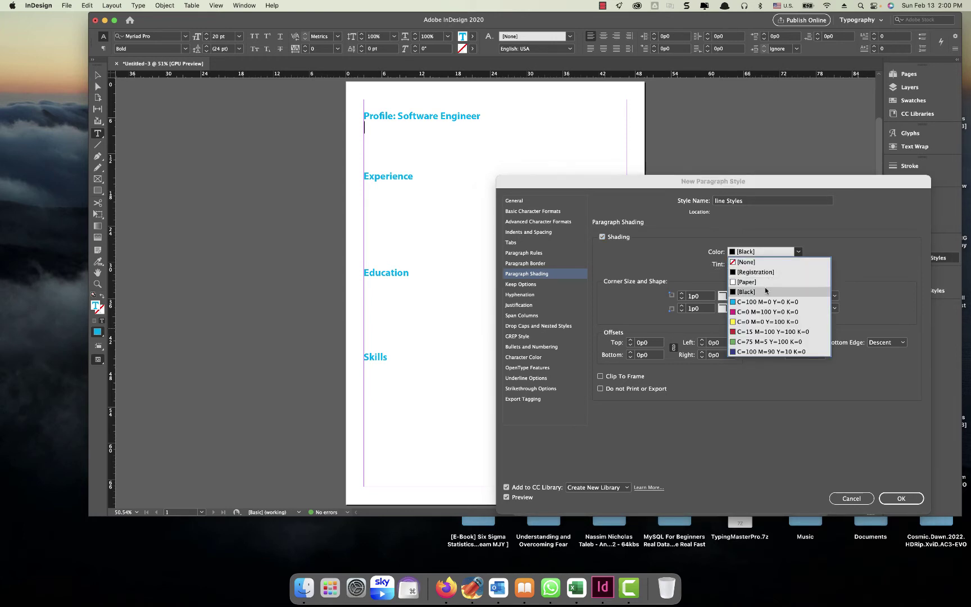
{"action": "left_click", "coordinate": [756, 302]}
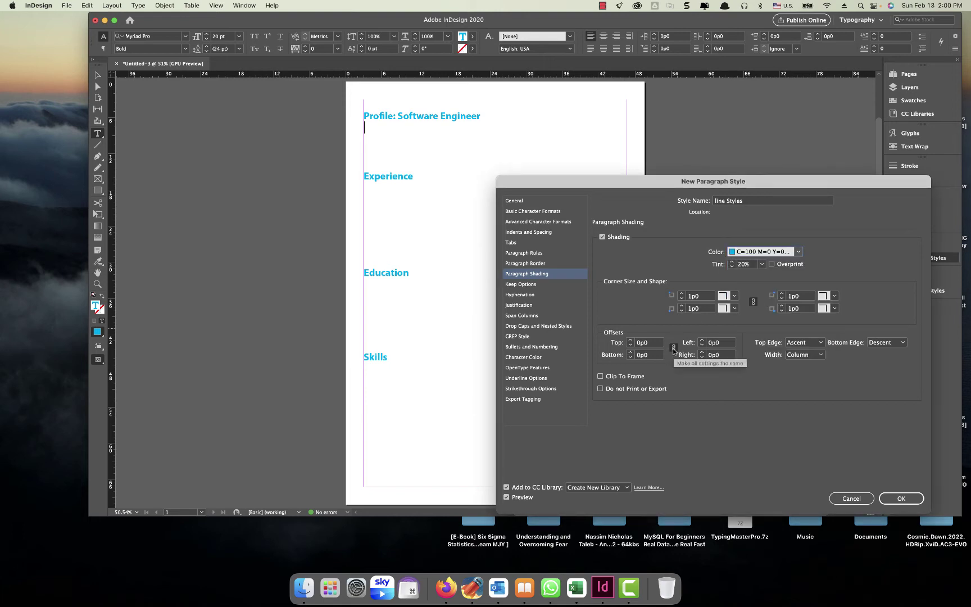
{"action": "left_click", "coordinate": [673, 348]}
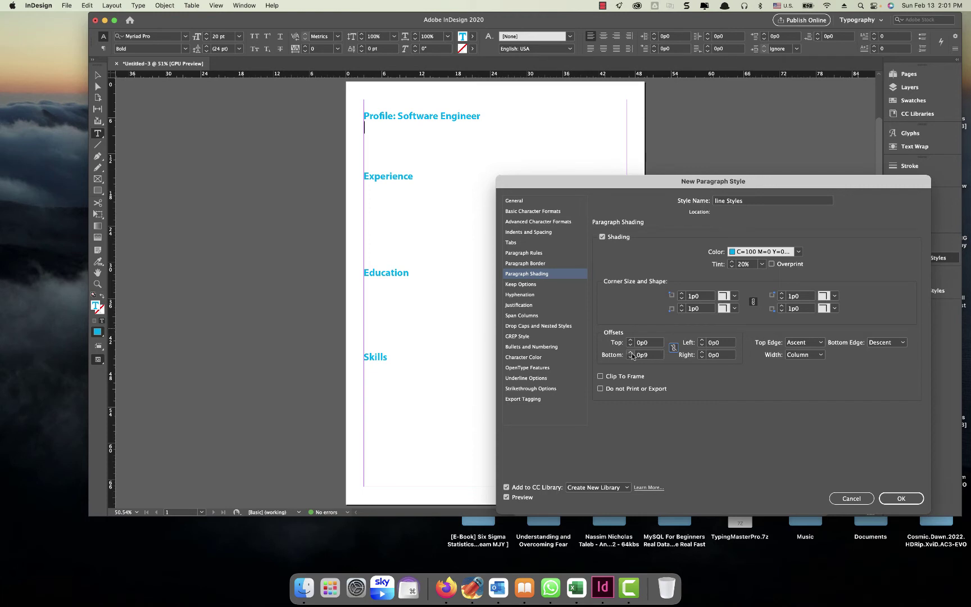
{"action": "left_click", "coordinate": [630, 352]}
{"action": "left_click", "coordinate": [631, 352]}
{"action": "left_click", "coordinate": [631, 352]}
{"action": "left_click", "coordinate": [630, 357]}
{"action": "left_click", "coordinate": [631, 357]}
{"action": "left_click", "coordinate": [631, 357]}
Save the line Styles style and apply it to a new empty line under Profile
{"action": "left_click", "coordinate": [903, 501]}
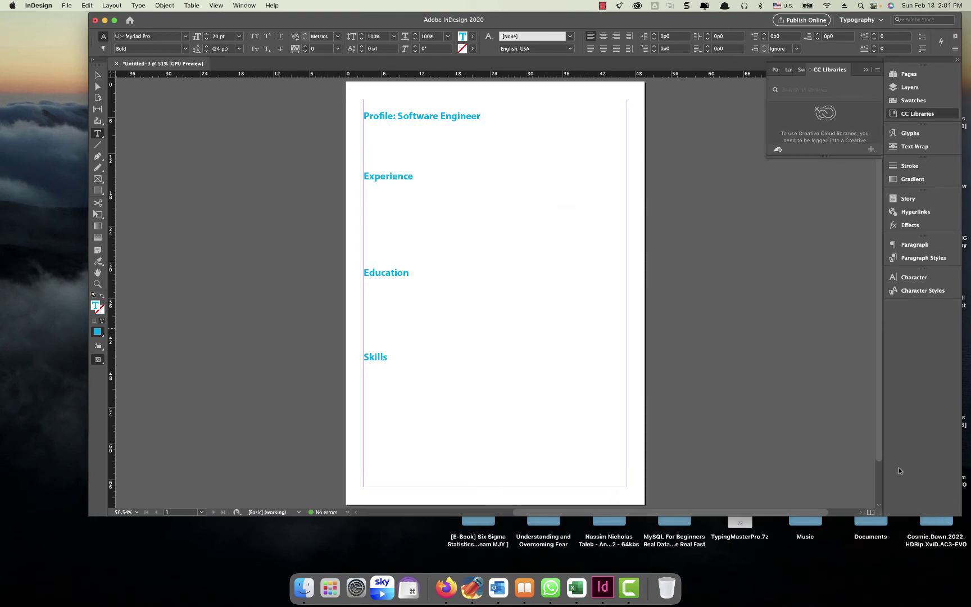
{"action": "key", "text": "Return"}
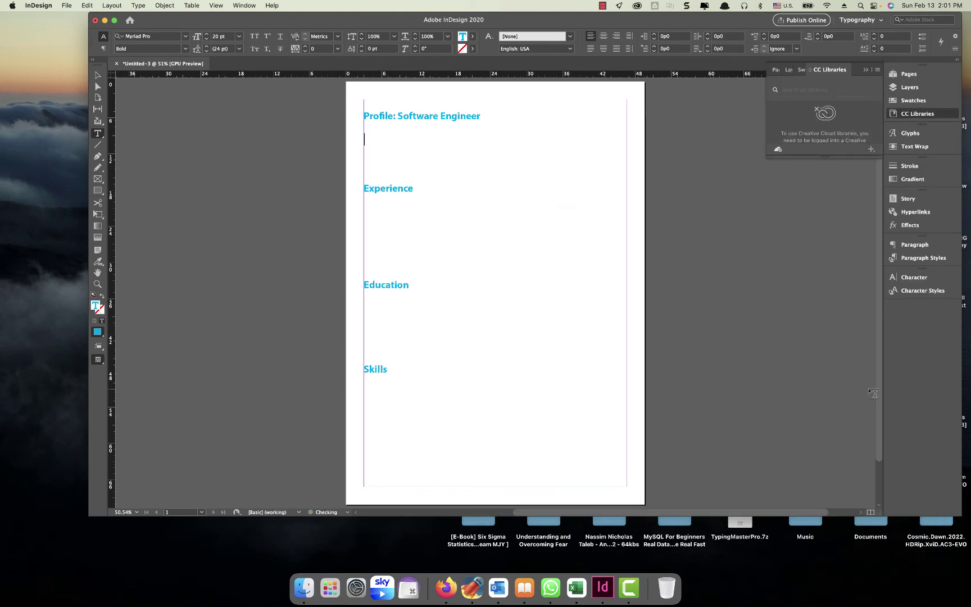
{"action": "key", "text": "BackSpace"}
{"action": "key", "text": "Return"}
{"action": "left_click", "coordinate": [490, 117]}
{"action": "key", "text": "Return"}
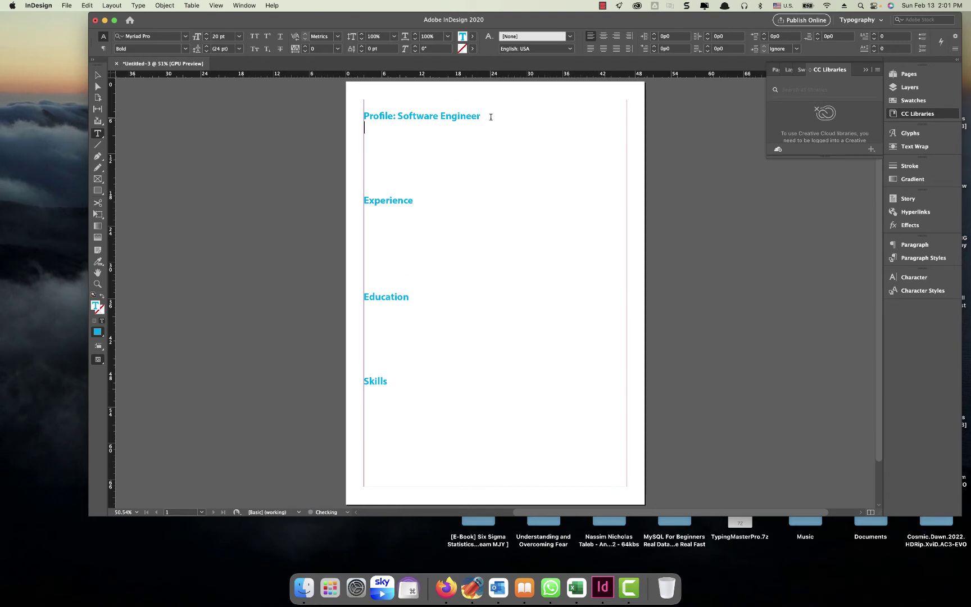
{"action": "left_click", "coordinate": [923, 258]}
{"action": "left_click", "coordinate": [802, 275]}
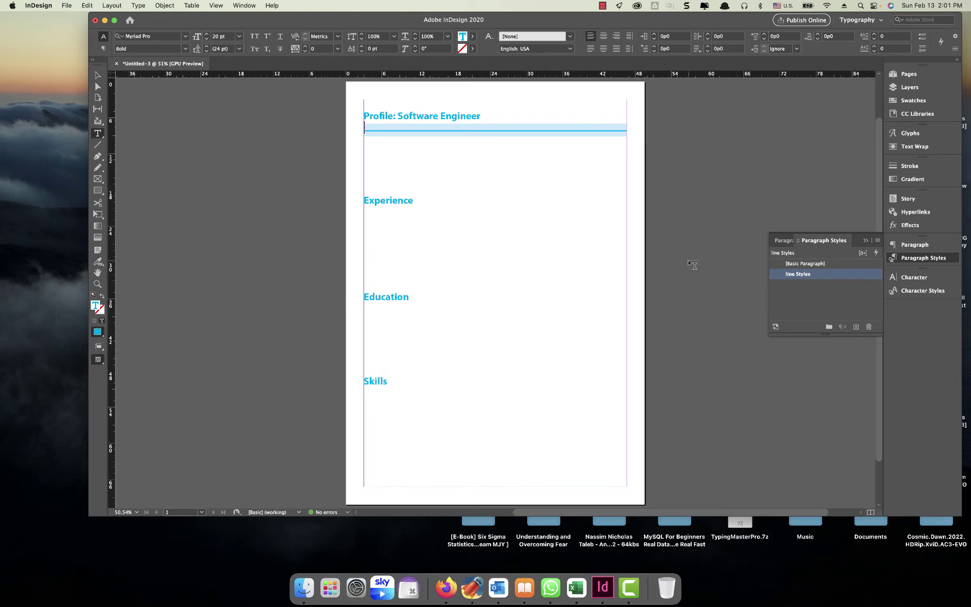
Apply line Styles to new lines under the Experience, Education and Skills headings
{"action": "left_click", "coordinate": [415, 201]}
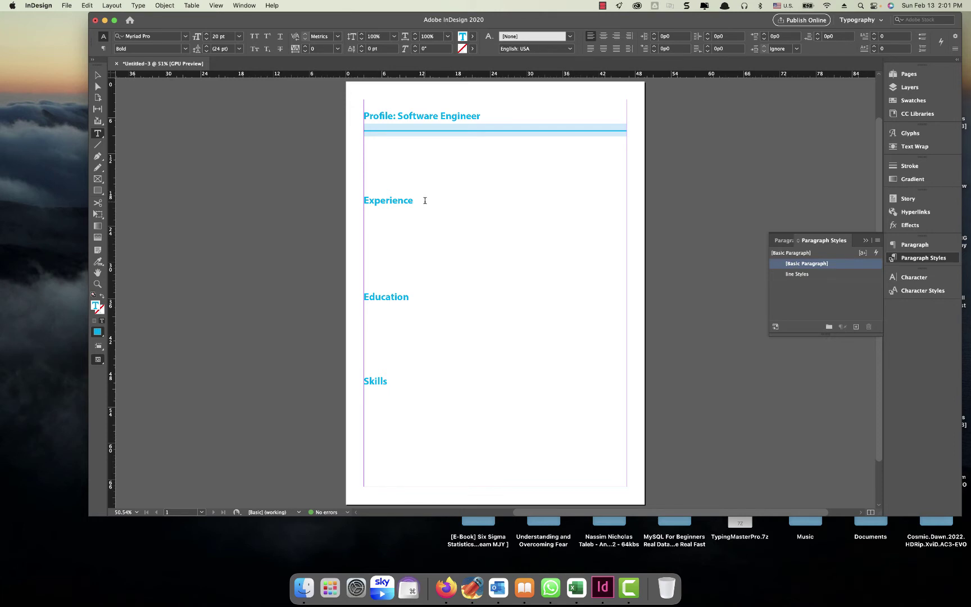
{"action": "key", "text": "Return"}
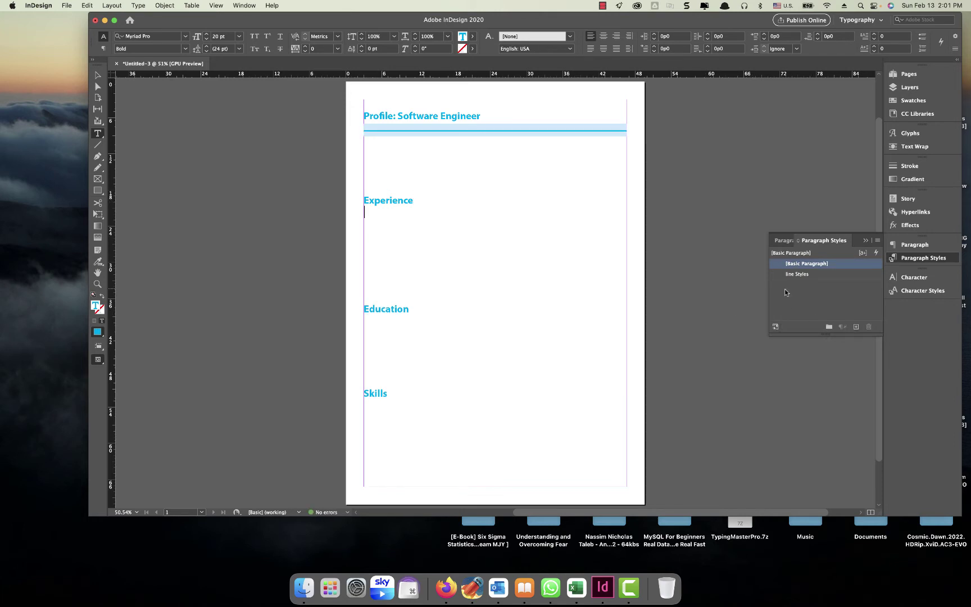
{"action": "left_click", "coordinate": [799, 274]}
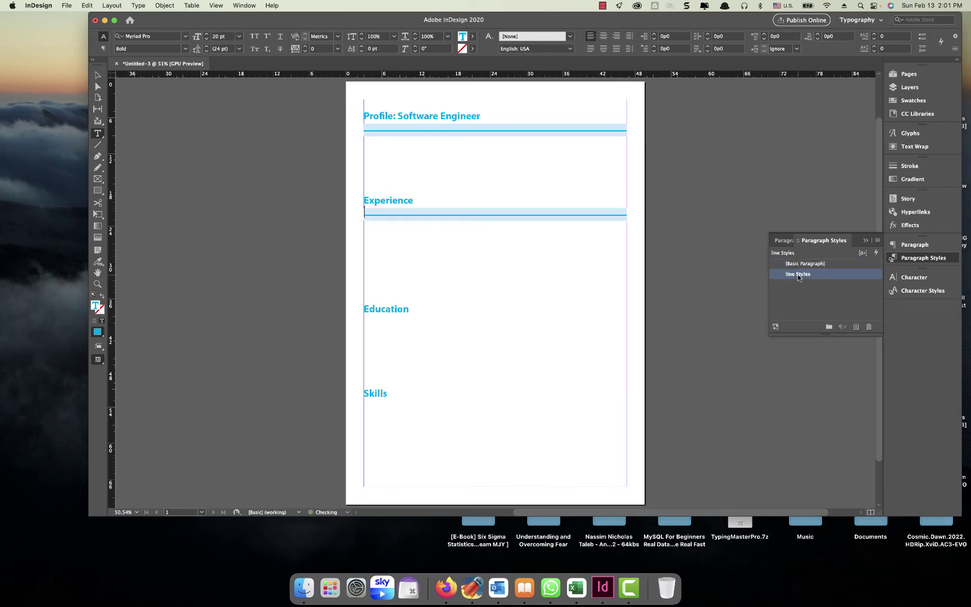
{"action": "left_click", "coordinate": [409, 308]}
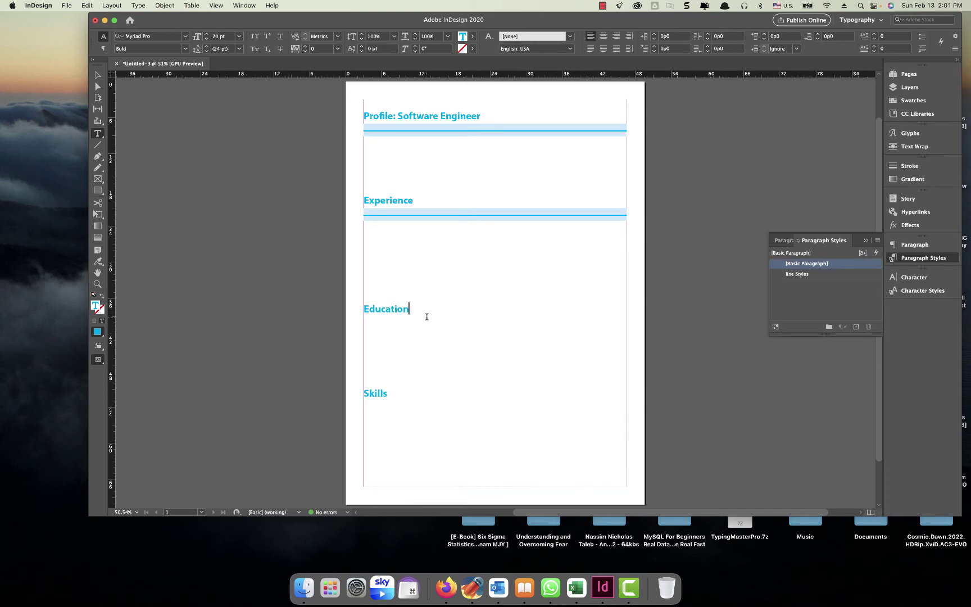
{"action": "key", "text": "Return"}
{"action": "left_click", "coordinate": [791, 274]}
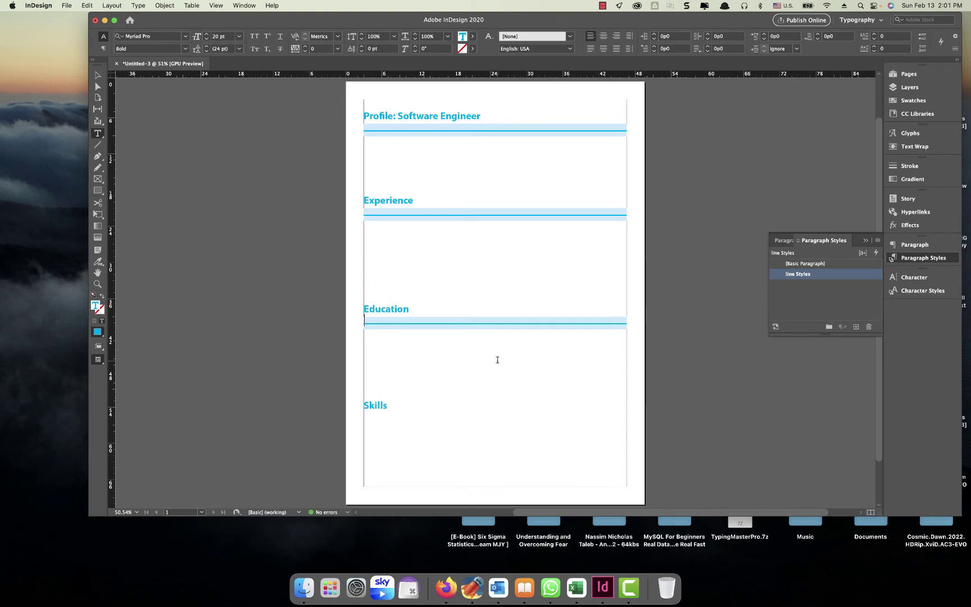
{"action": "left_click", "coordinate": [395, 406]}
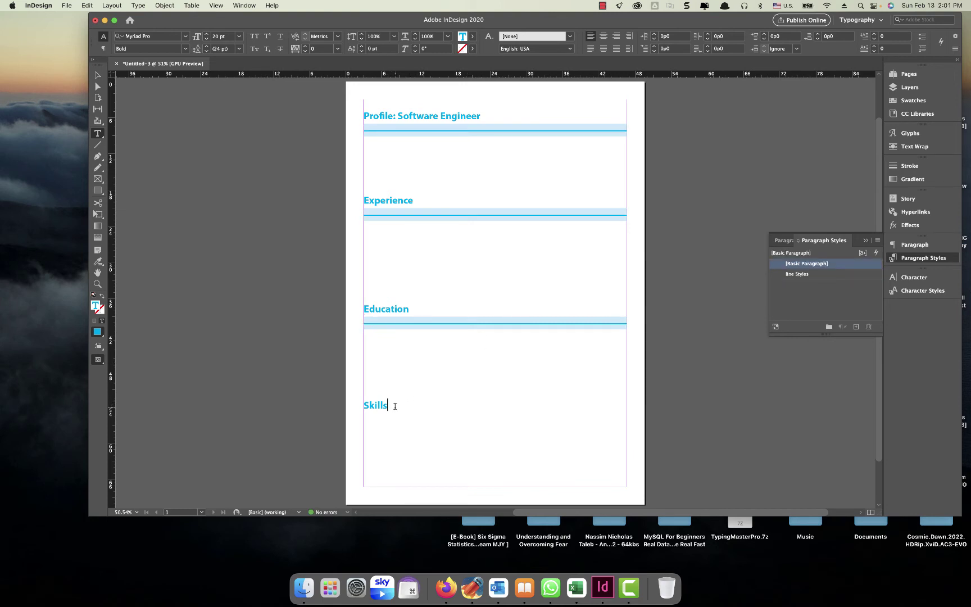
{"action": "left_click", "coordinate": [793, 275]}
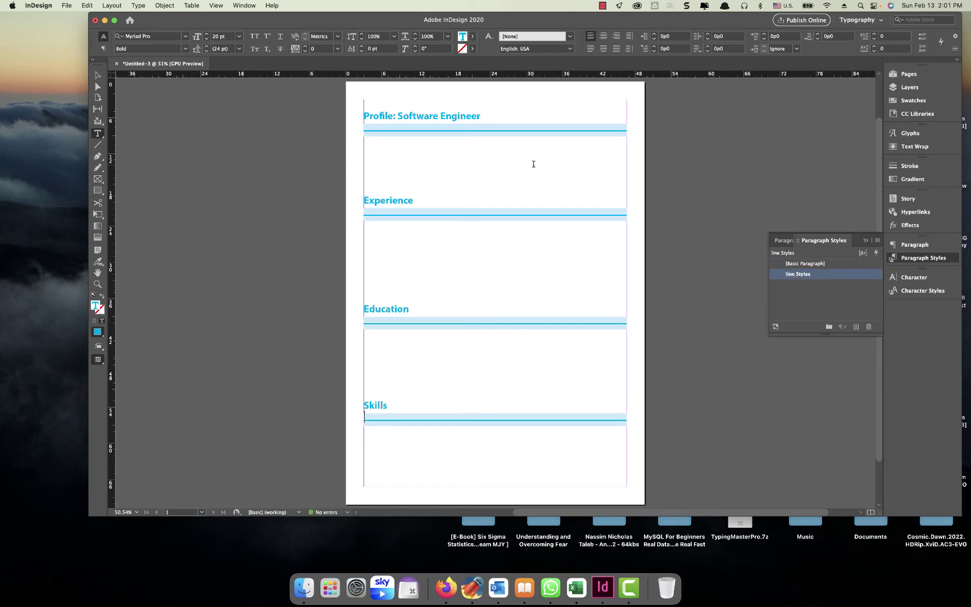
Give the line Styles paragraph rule a 0p5 offset and [Paper] colour
{"action": "double_click", "coordinate": [797, 275]}
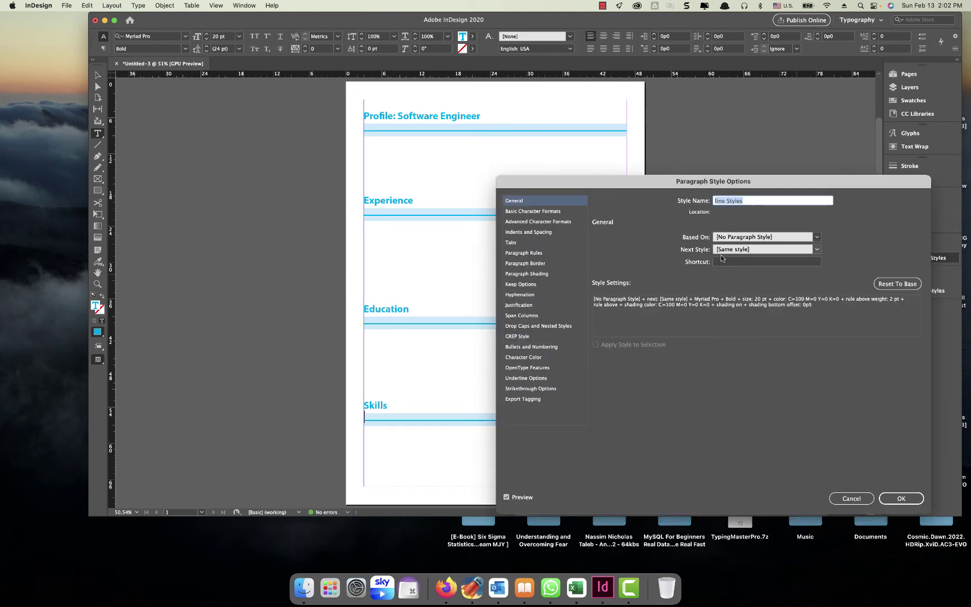
{"action": "left_click", "coordinate": [532, 254]}
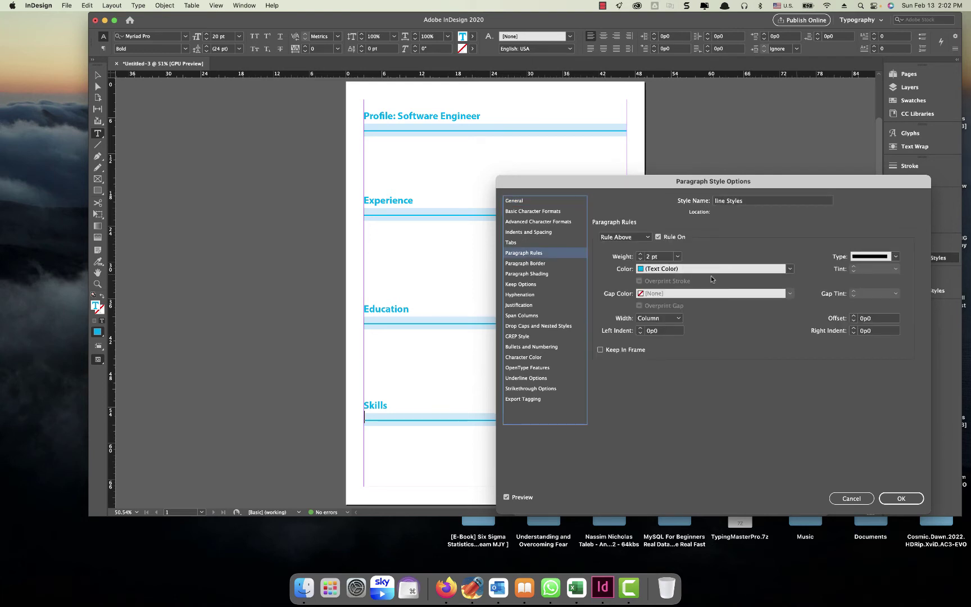
{"action": "left_click", "coordinate": [854, 318]}
{"action": "left_click", "coordinate": [854, 318]}
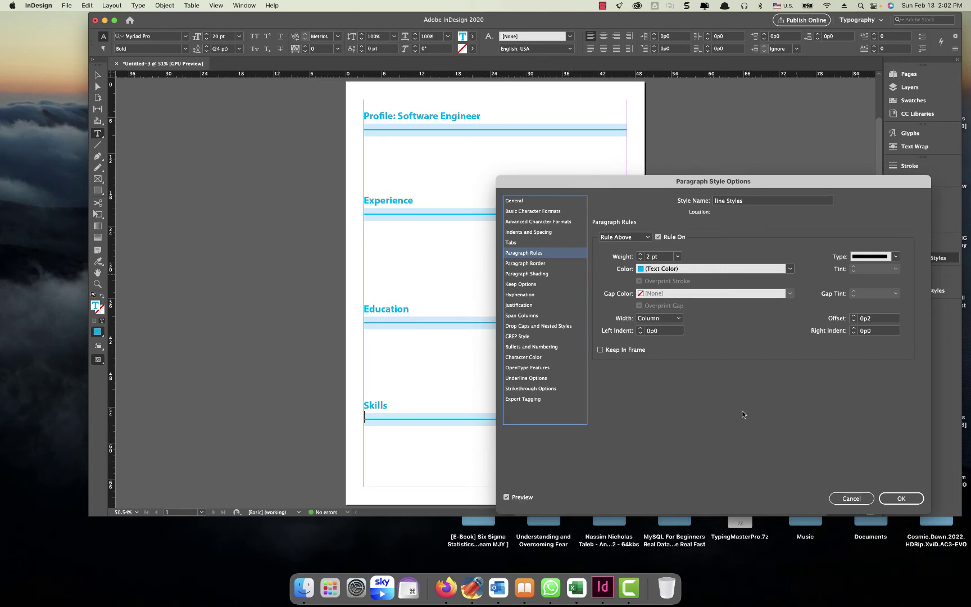
{"action": "left_click", "coordinate": [854, 317]}
{"action": "left_click", "coordinate": [855, 317]}
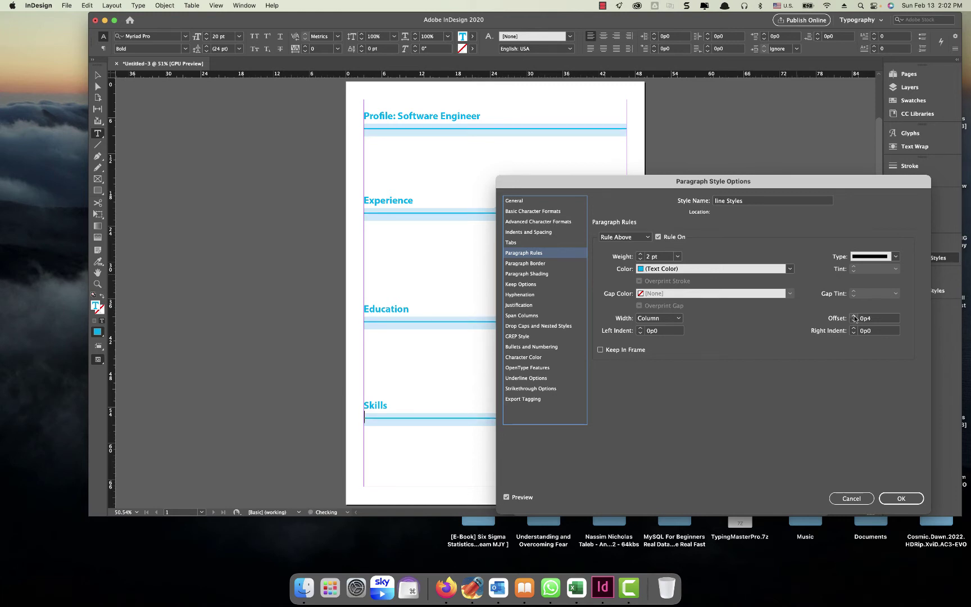
{"action": "left_click", "coordinate": [854, 317]}
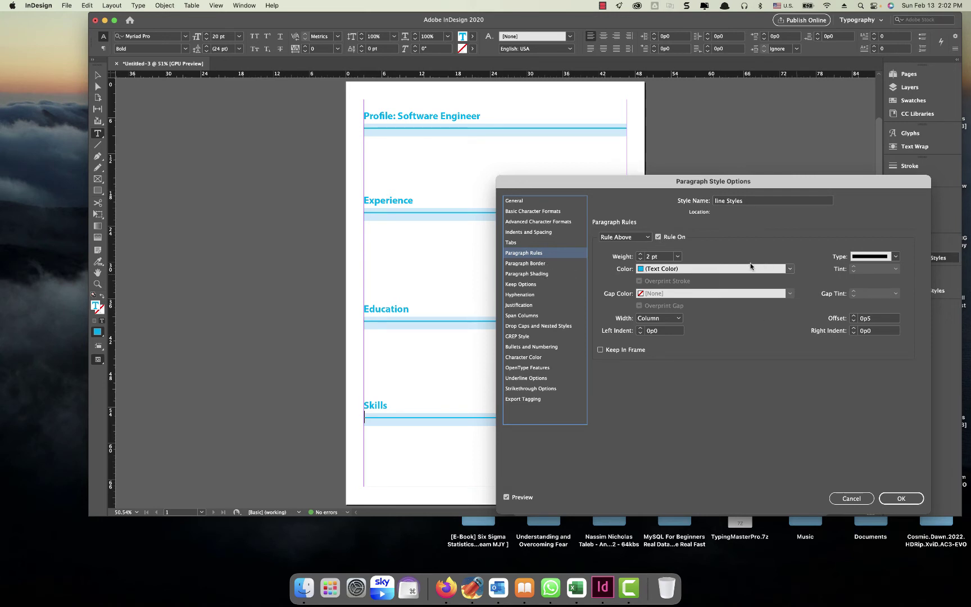
{"action": "left_click", "coordinate": [790, 269]}
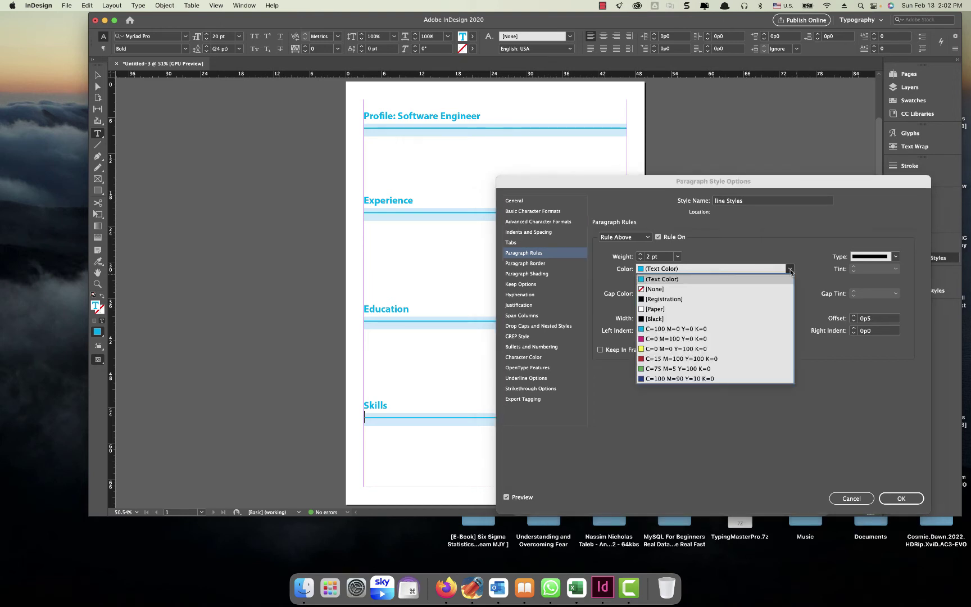
{"action": "left_click", "coordinate": [709, 310]}
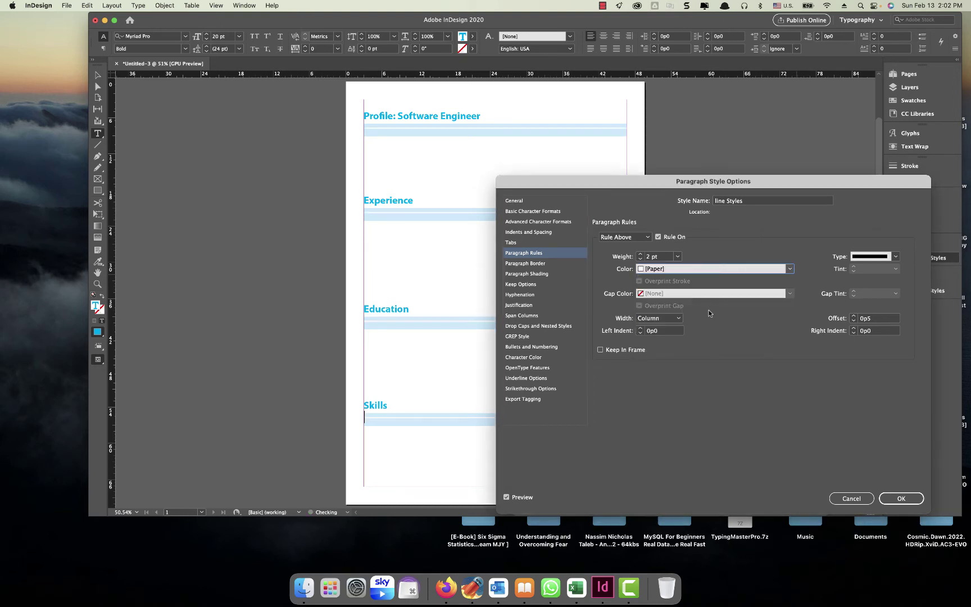
{"action": "left_click", "coordinate": [902, 499]}
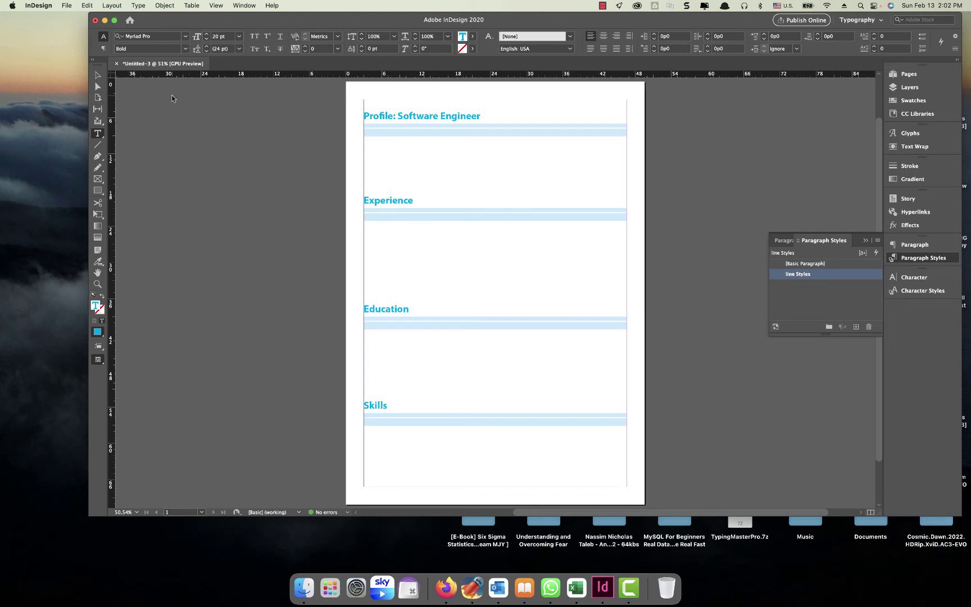
Drag the headings frame's left edge right to about X 14p0
{"action": "left_click", "coordinate": [98, 75]}
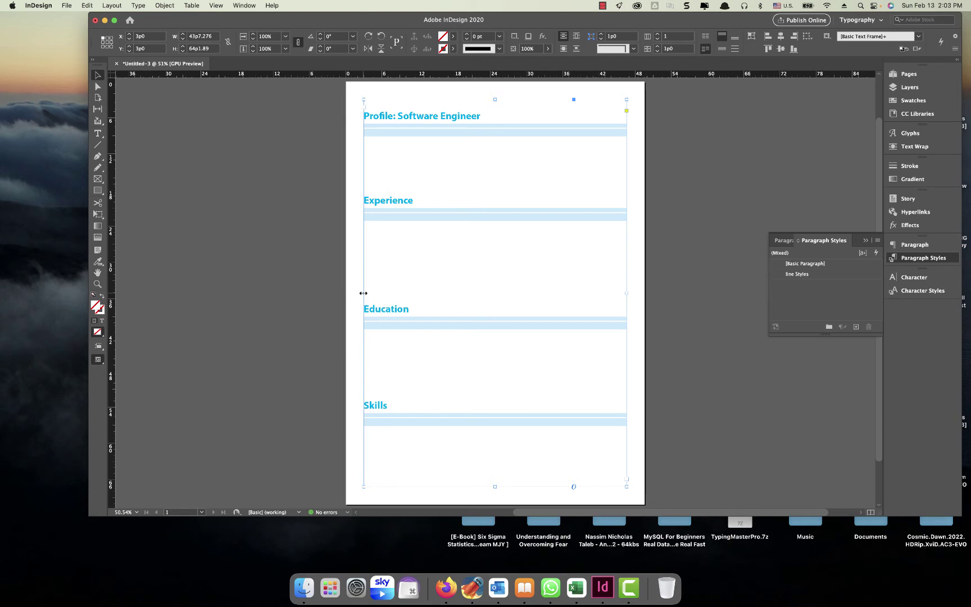
{"action": "left_click_drag", "start_coordinate": [363, 293], "coordinate": [427, 297]}
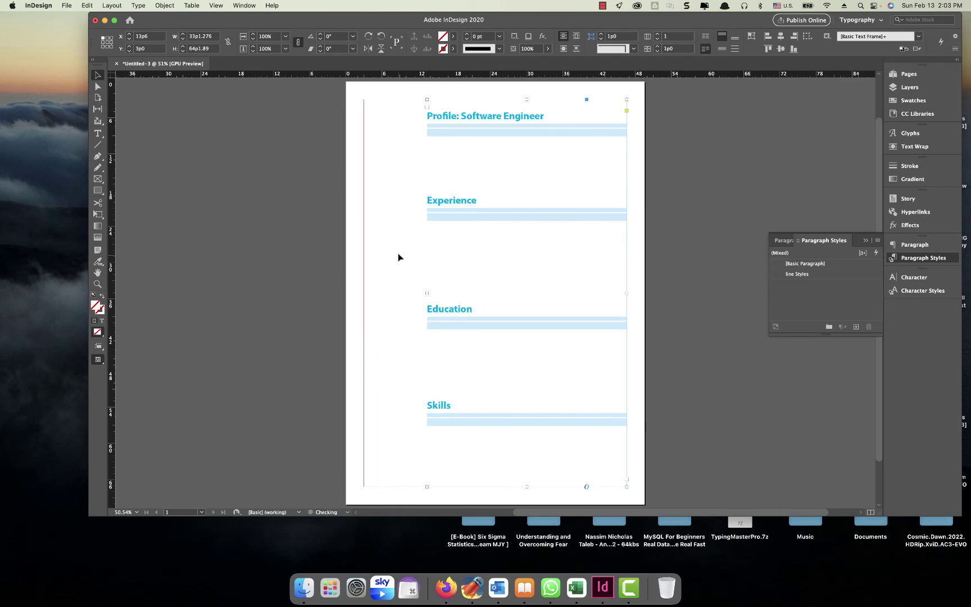
{"action": "left_click", "coordinate": [98, 134]}
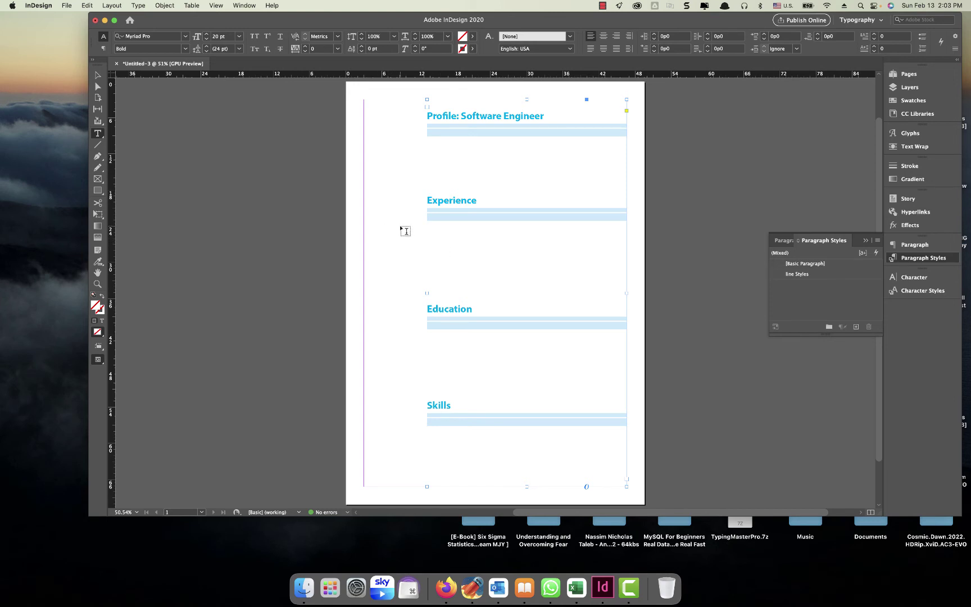
Draw a small text frame left of Experience, reposition it, then delete it
{"action": "left_click_drag", "start_coordinate": [400, 228], "coordinate": [425, 232]}
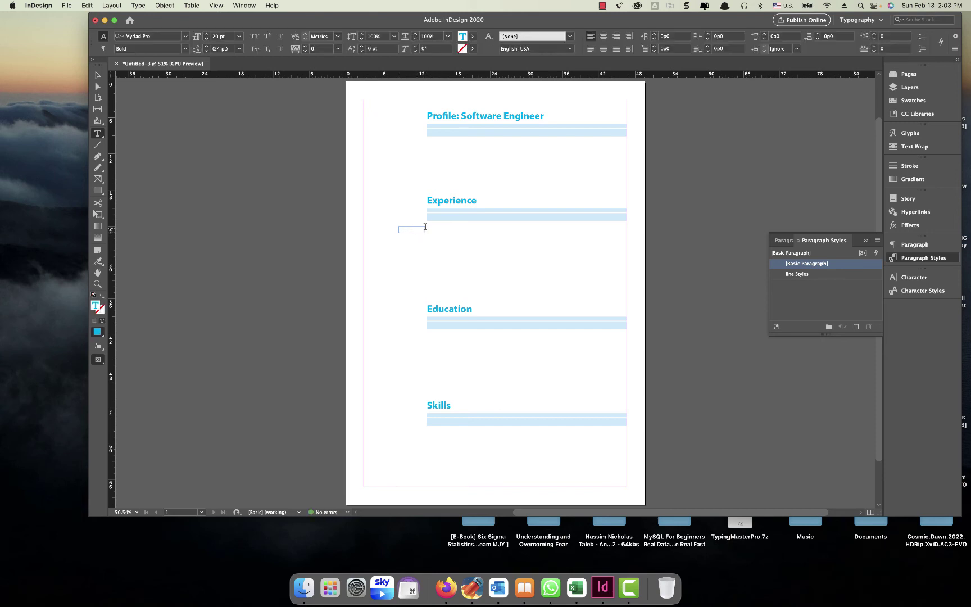
{"action": "left_click", "coordinate": [97, 75]}
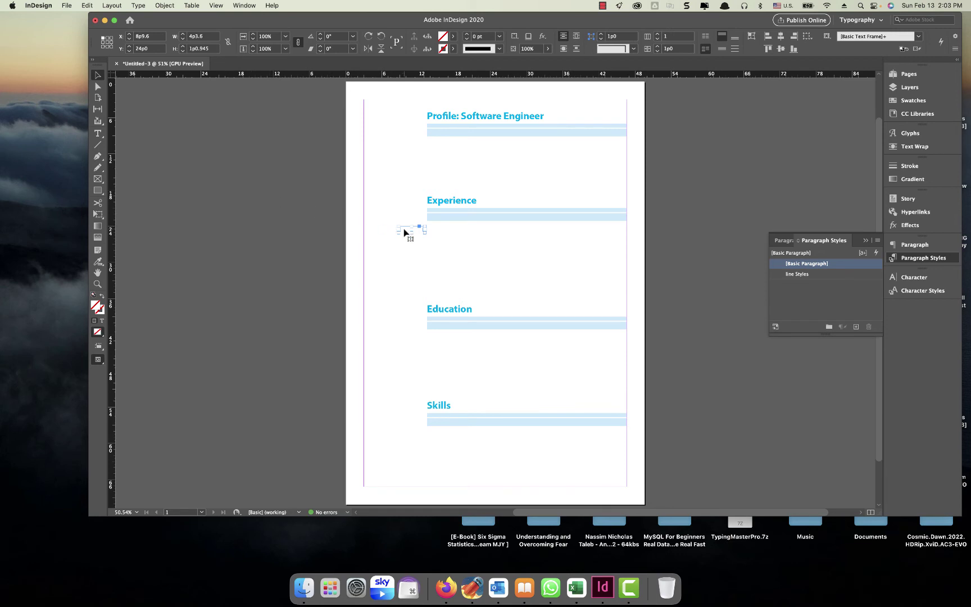
{"action": "key", "text": "Left"}
{"action": "key", "text": "Left"}
{"action": "key", "text": "Left"}
{"action": "left_click", "coordinate": [409, 258]}
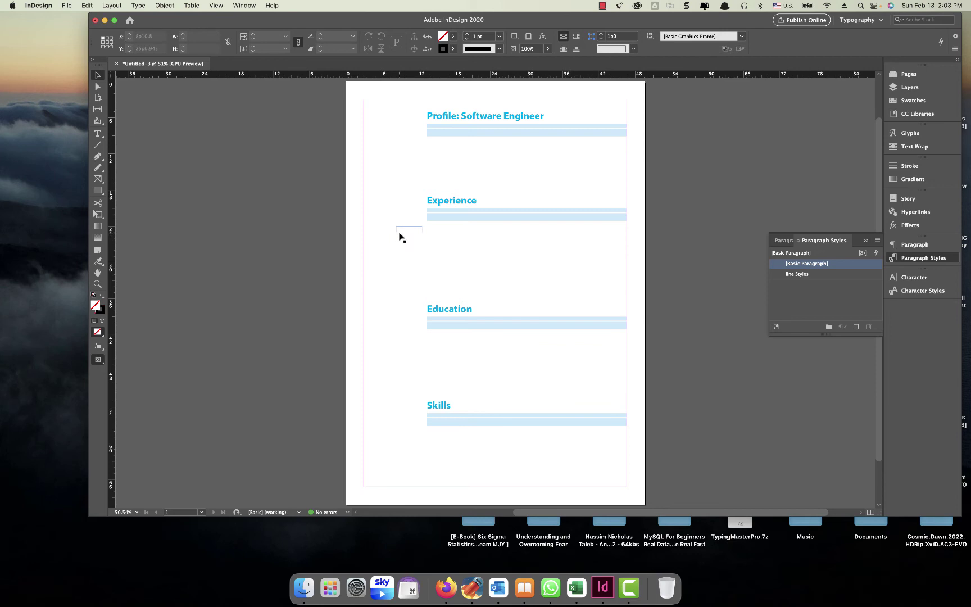
{"action": "left_click_drag", "start_coordinate": [399, 233], "coordinate": [384, 232]}
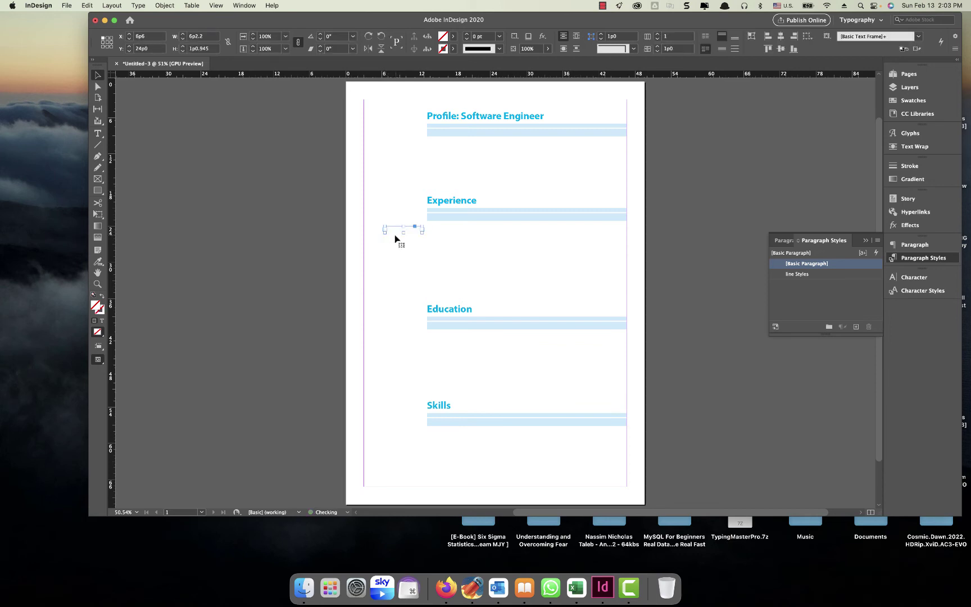
{"action": "double_click", "coordinate": [395, 229]}
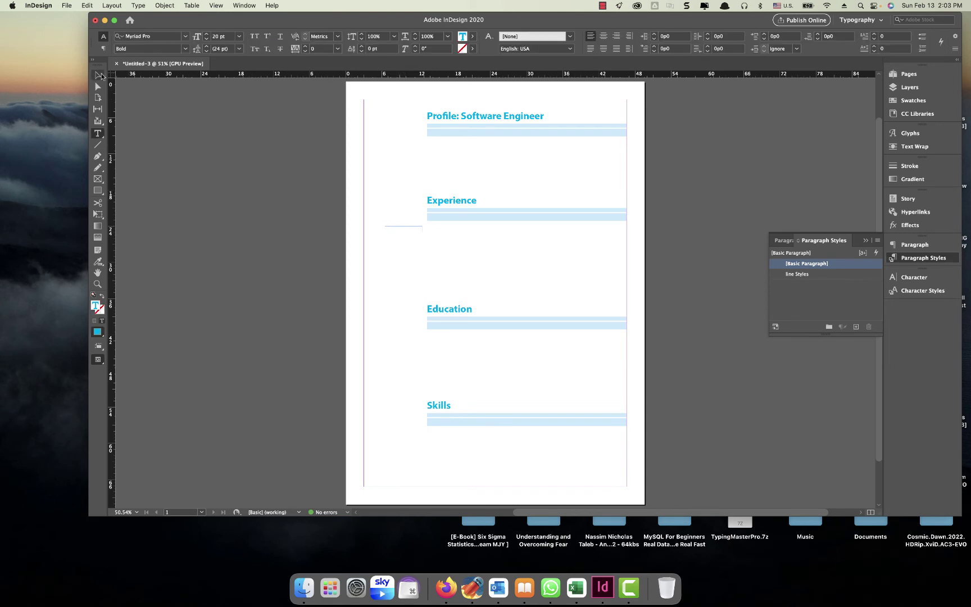
{"action": "left_click", "coordinate": [99, 76]}
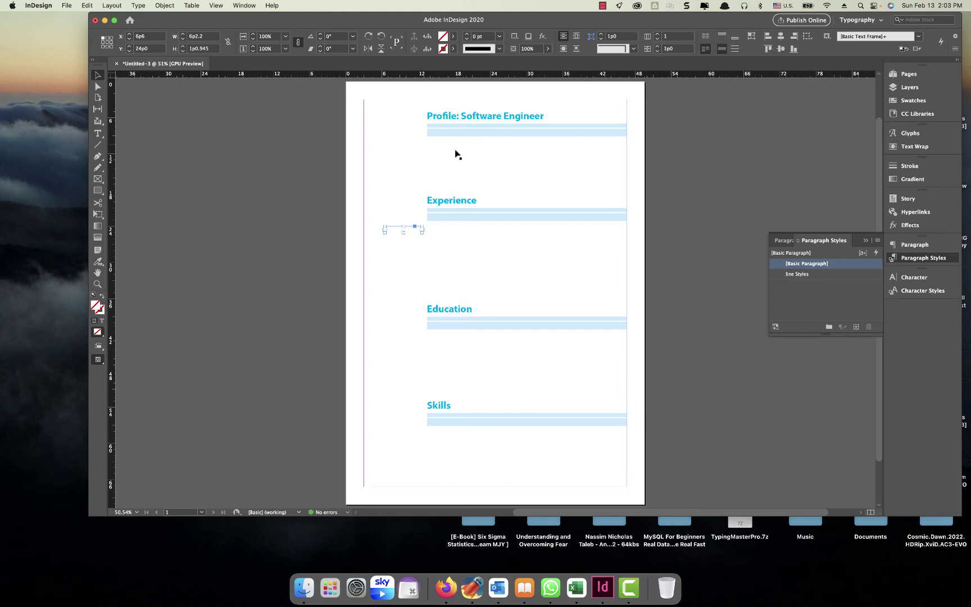
{"action": "left_click", "coordinate": [97, 133]}
{"action": "left_click", "coordinate": [392, 228]}
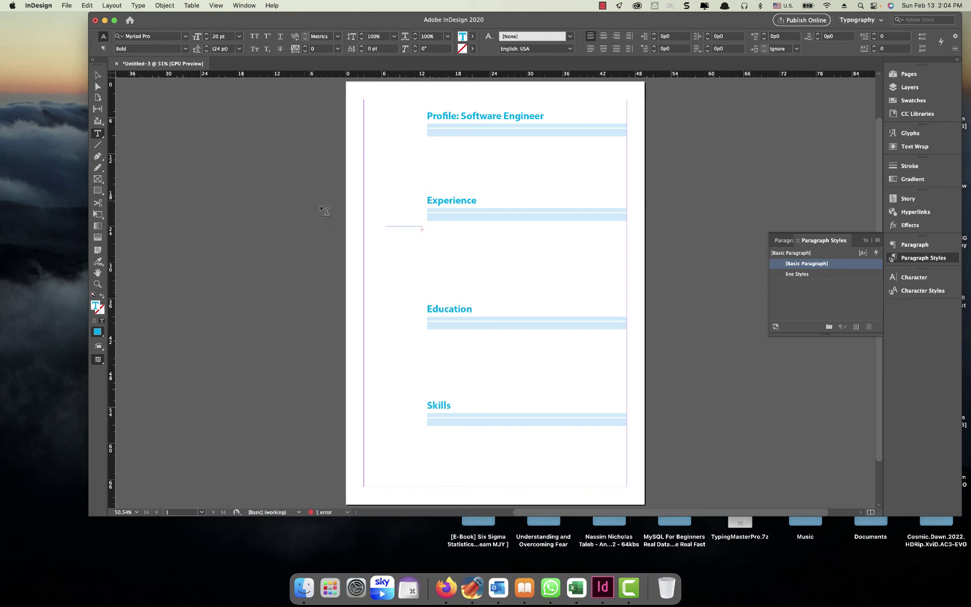
{"action": "left_click", "coordinate": [98, 75]}
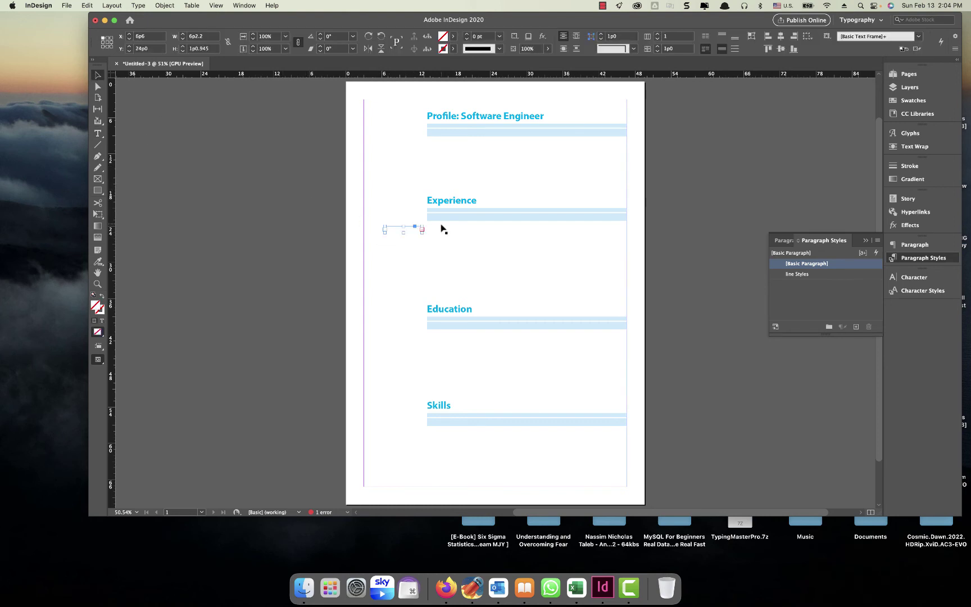
{"action": "key", "text": "Delete"}
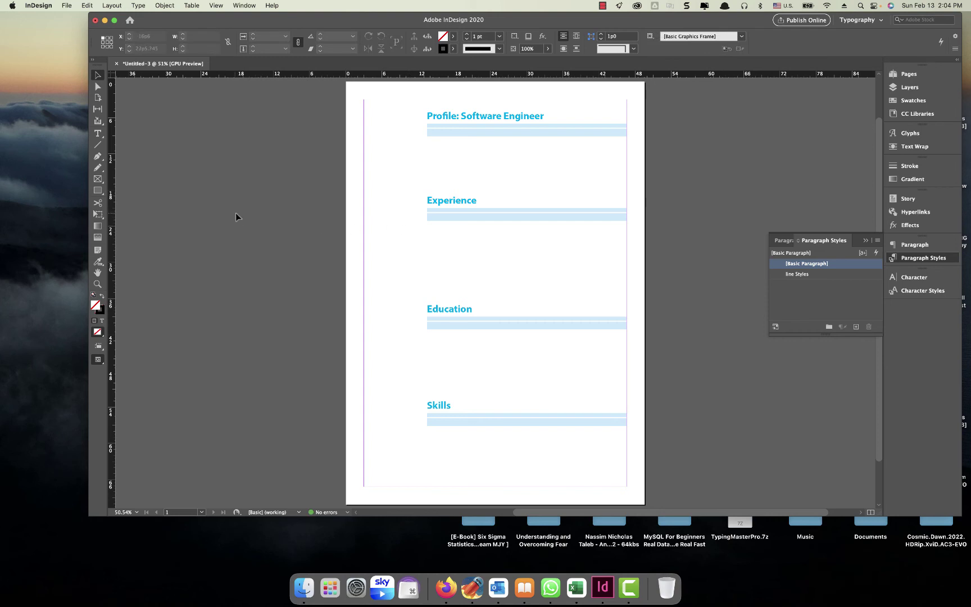
{"action": "left_click", "coordinate": [97, 133]}
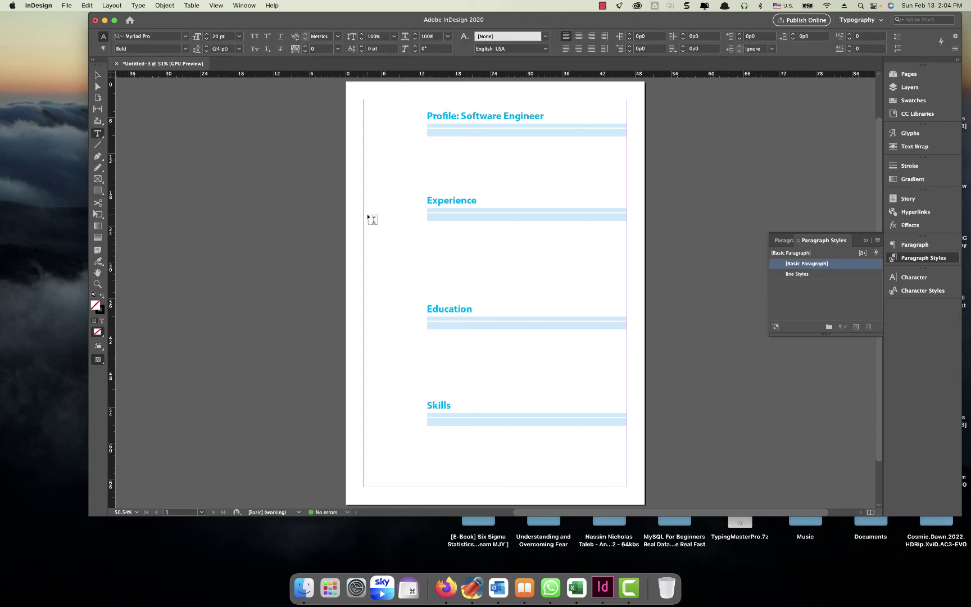
Draw a new frame beside Experience, type '2019 -2020' and select it
{"action": "left_click_drag", "start_coordinate": [373, 223], "coordinate": [424, 231]}
{"action": "type", "text": "2"}
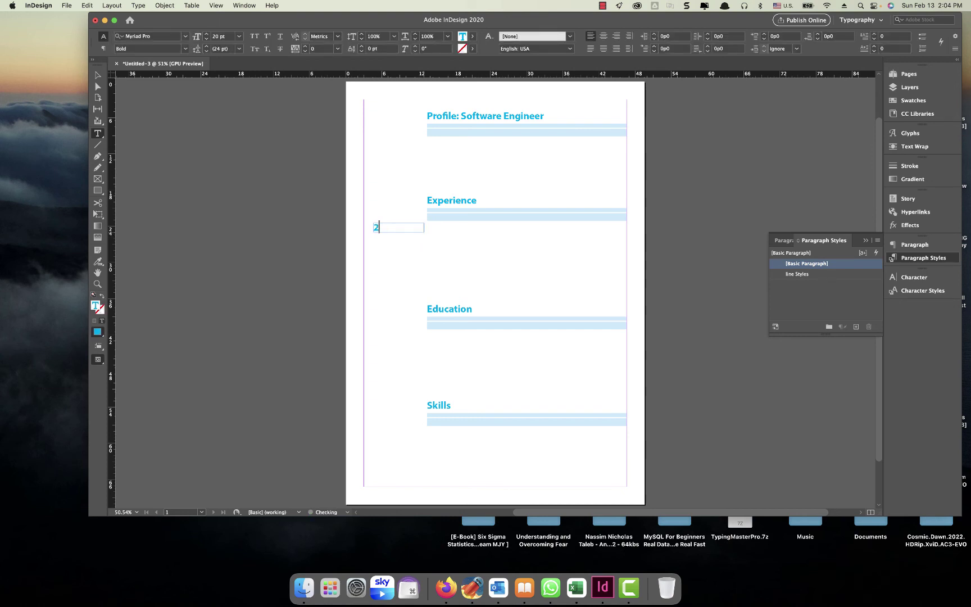
{"action": "type", "text": "02"}
{"action": "key", "text": "BackSpace"}
{"action": "type", "text": "19 -2020"}
{"action": "left_click_drag", "start_coordinate": [375, 229], "coordinate": [424, 230]}
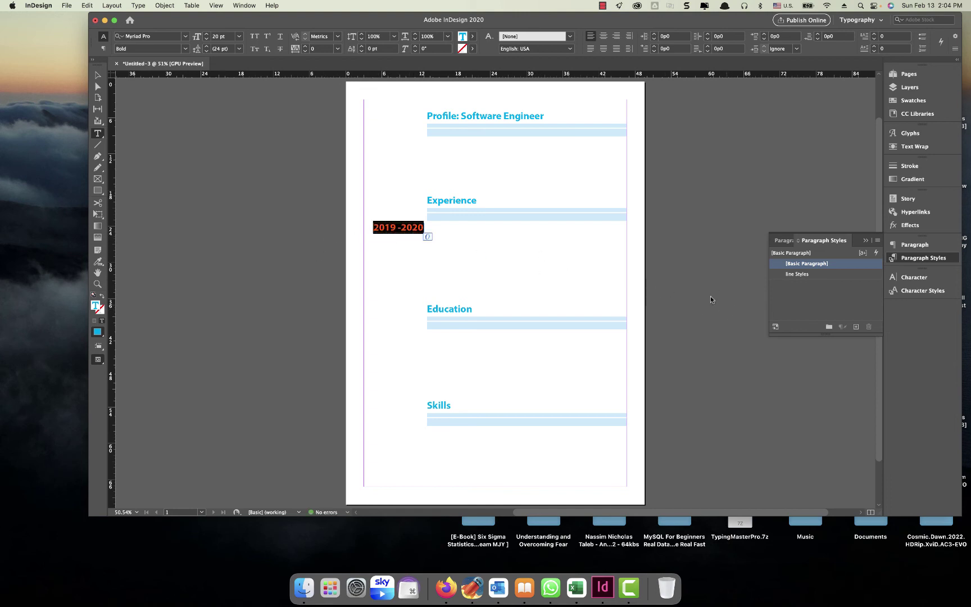
{"action": "left_click", "coordinate": [807, 305]}
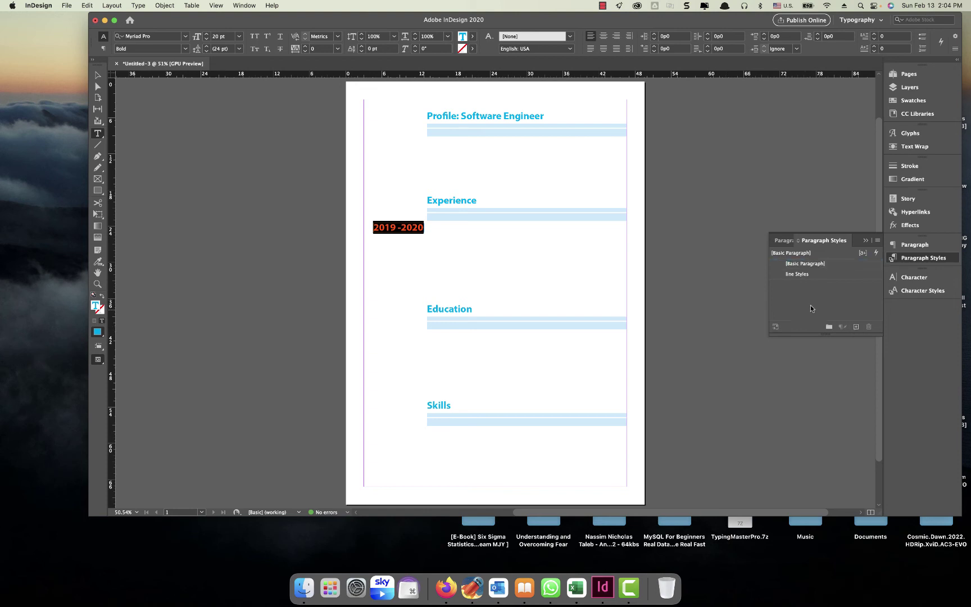
Create the 'column date styles' paragraph style with 13 pt Black text at 80% tint
{"action": "left_click", "coordinate": [856, 327], "text": "alt"}
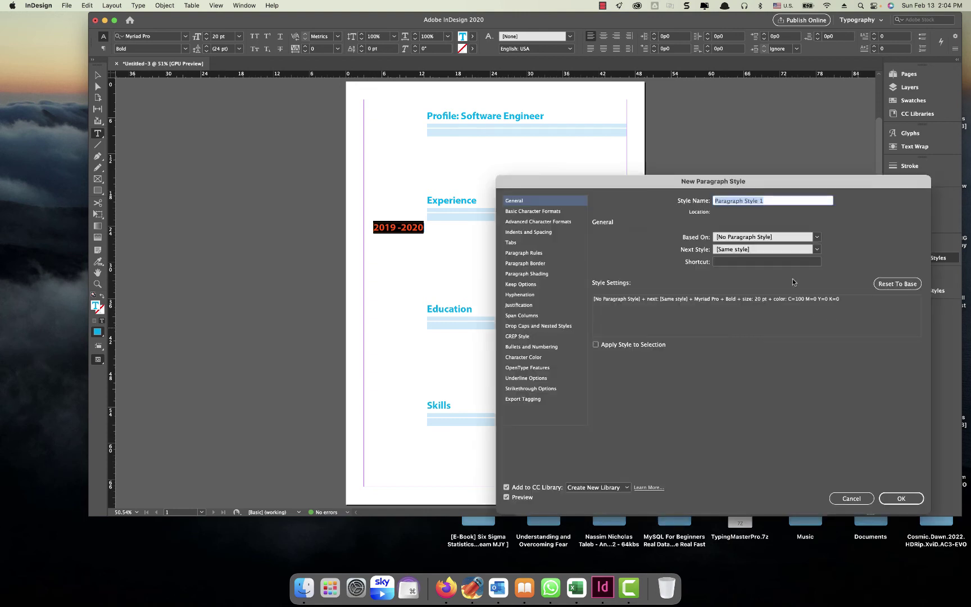
{"action": "type", "text": "date styles"}
{"action": "left_click", "coordinate": [540, 212]}
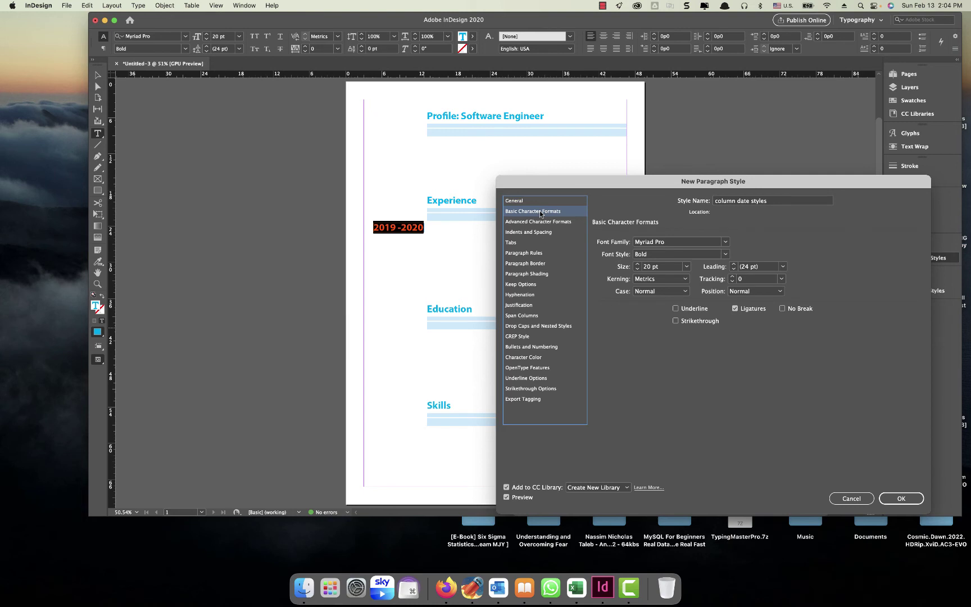
{"action": "left_click", "coordinate": [637, 269]}
{"action": "left_click", "coordinate": [637, 269]}
{"action": "left_click", "coordinate": [637, 269]}
{"action": "left_click", "coordinate": [637, 269]}
{"action": "left_click", "coordinate": [637, 269]}
{"action": "left_click", "coordinate": [637, 269]}
{"action": "left_click", "coordinate": [637, 269]}
{"action": "left_click", "coordinate": [532, 360]}
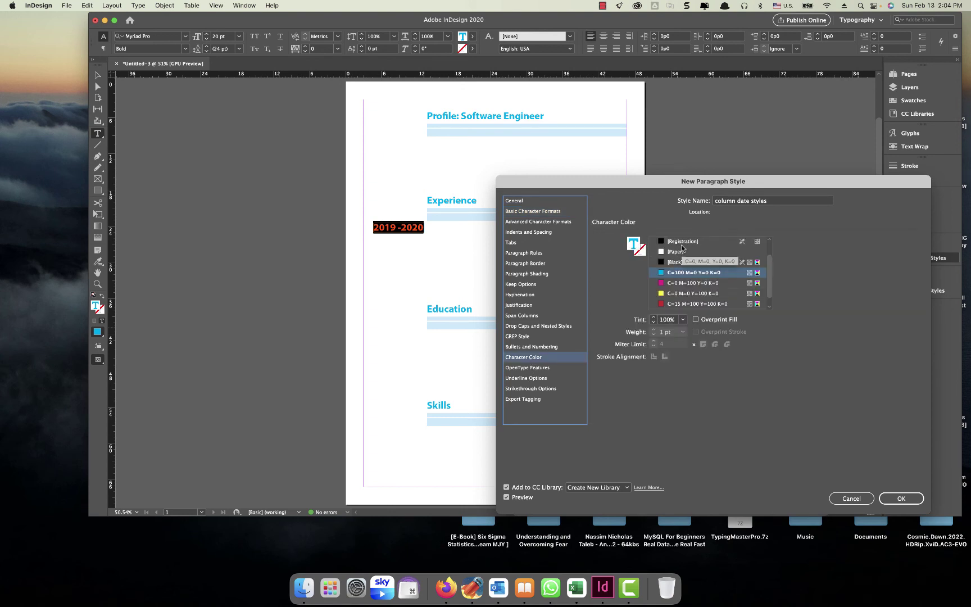
{"action": "left_click", "coordinate": [676, 262]}
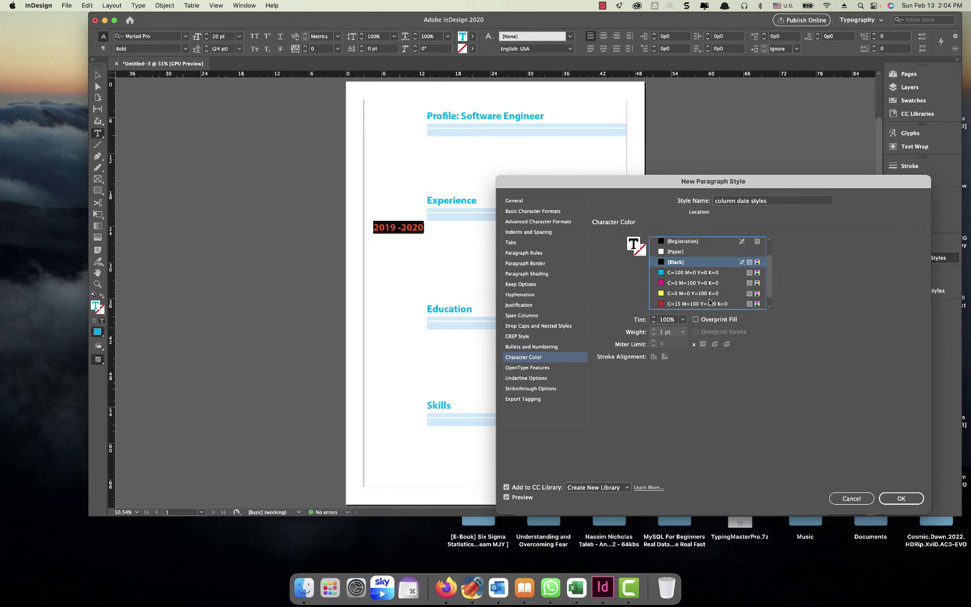
{"action": "left_click", "coordinate": [684, 320]}
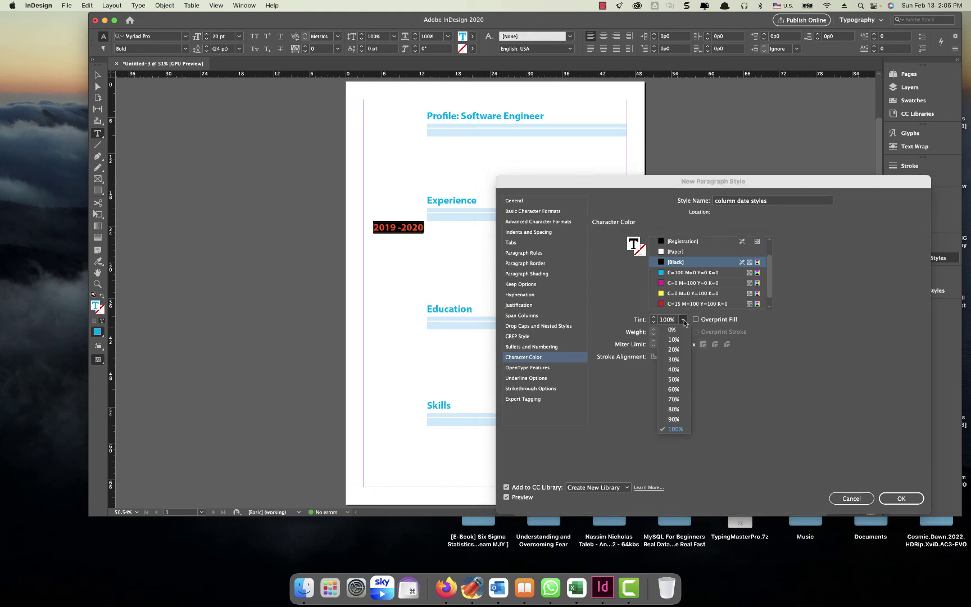
{"action": "left_click", "coordinate": [678, 413]}
{"action": "left_click", "coordinate": [904, 500]}
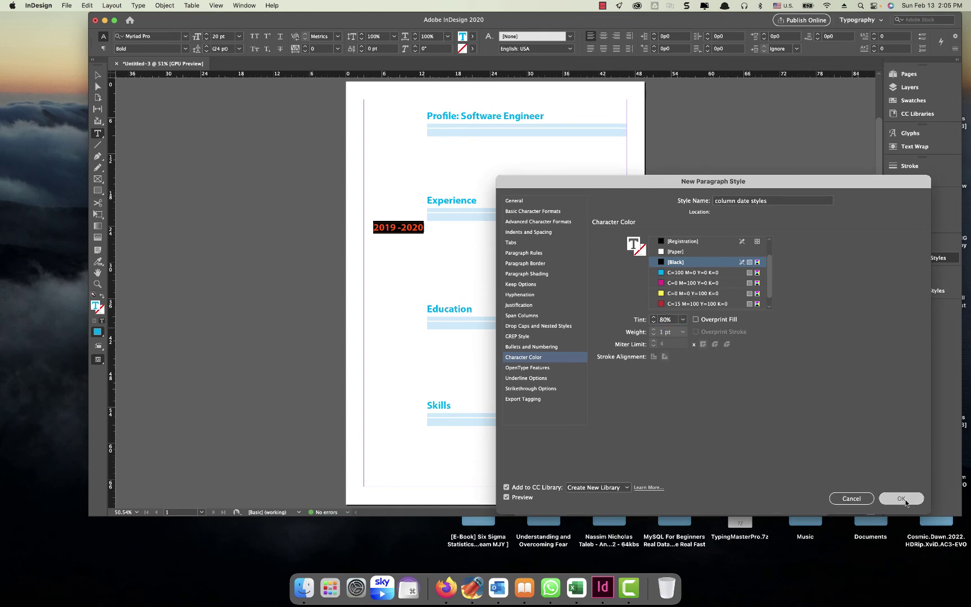
Retype '2019 -2020' and apply the column date styles paragraph style to it
{"action": "type", "text": "20"}
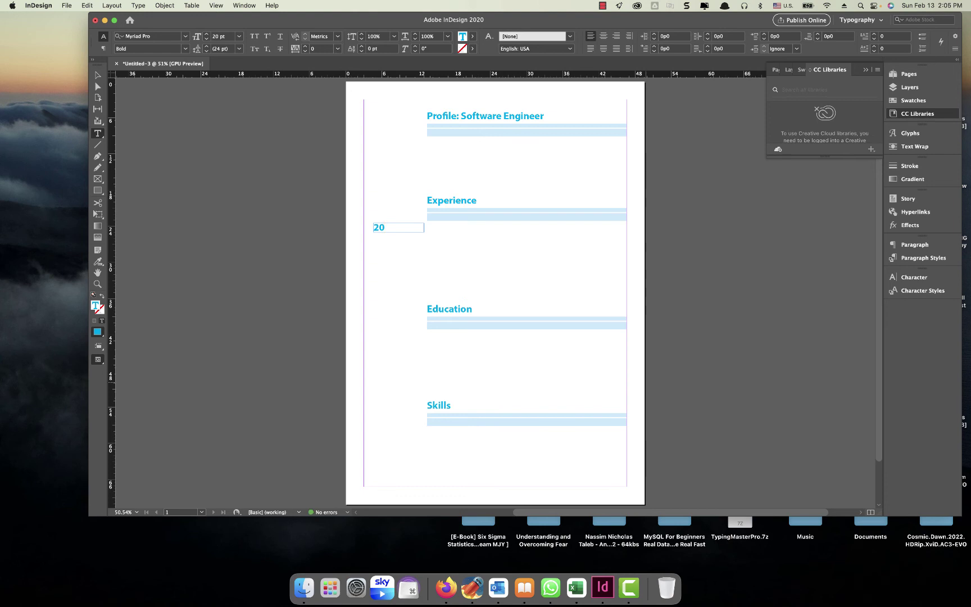
{"action": "type", "text": "19 -2020"}
{"action": "key", "text": "Left"}
{"action": "key", "text": "Left"}
{"action": "key", "text": "Left"}
{"action": "key", "text": "Left"}
{"action": "key", "text": "Left"}
{"action": "key", "text": "Left"}
{"action": "key", "text": "Left"}
{"action": "left_click", "coordinate": [916, 258]}
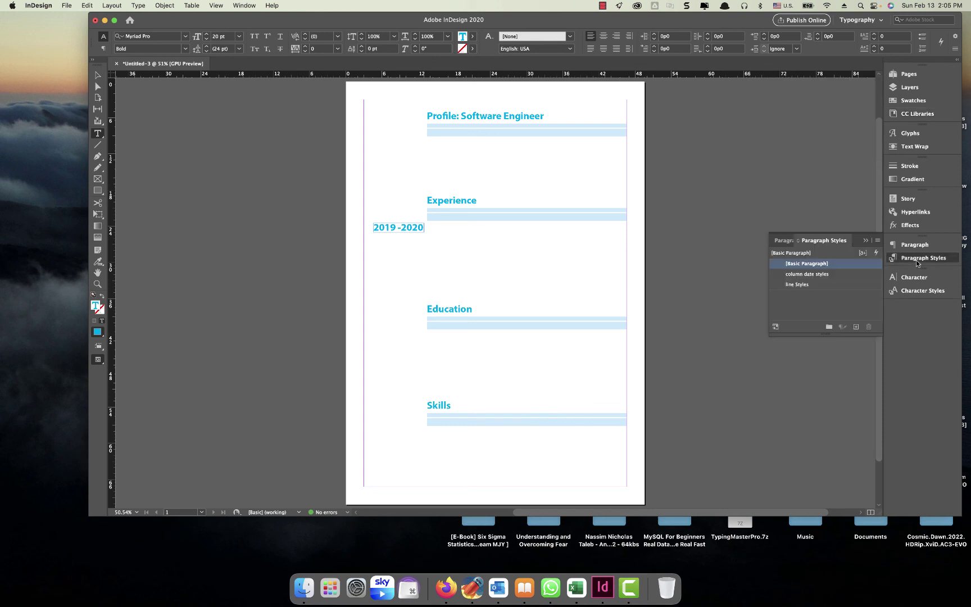
{"action": "left_click", "coordinate": [807, 275]}
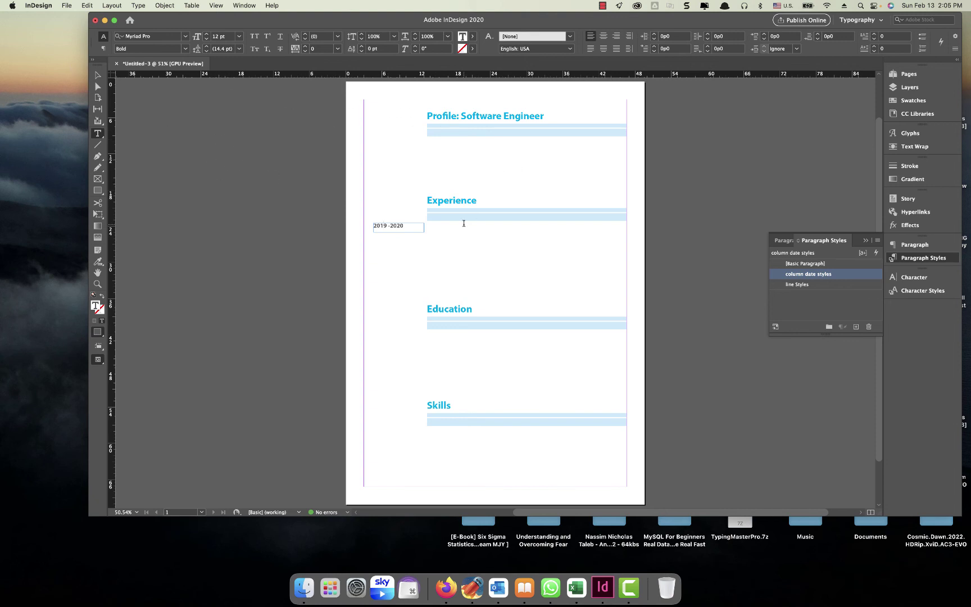
Right-align the date within its frame and deselect it
{"action": "left_click_drag", "start_coordinate": [374, 225], "coordinate": [402, 228]}
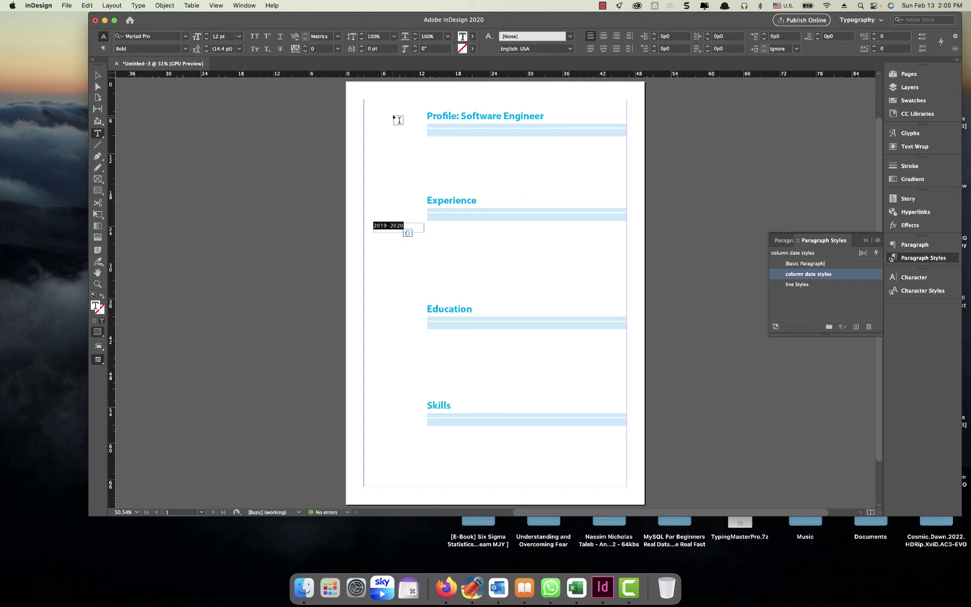
{"action": "left_click", "coordinate": [617, 49]}
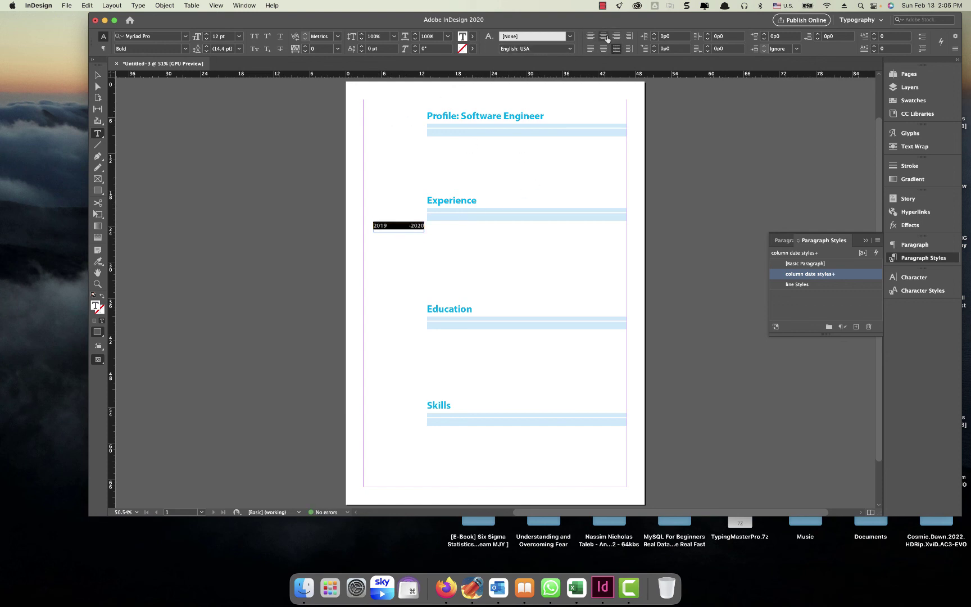
{"action": "left_click", "coordinate": [616, 36]}
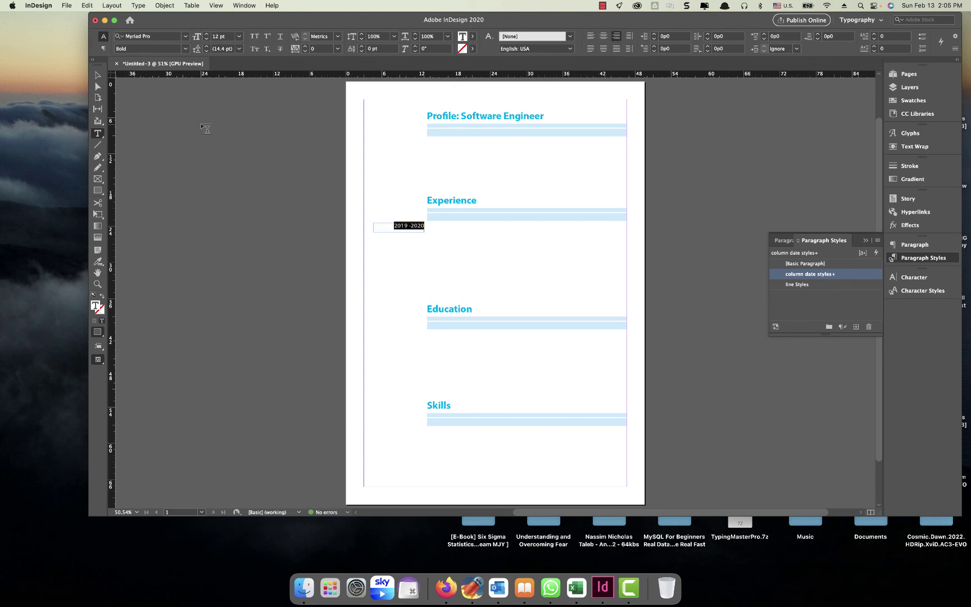
{"action": "left_click", "coordinate": [97, 76]}
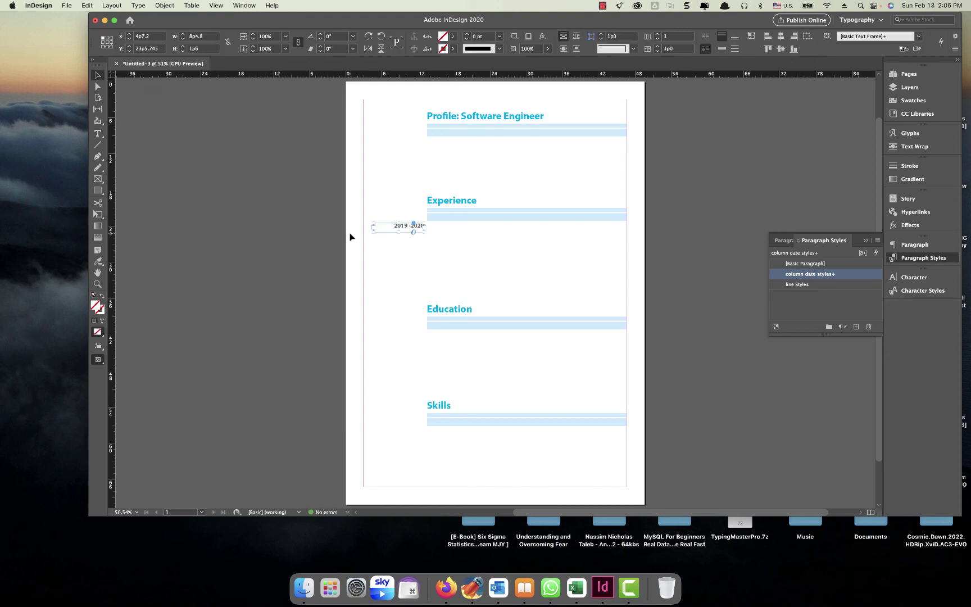
{"action": "left_click", "coordinate": [405, 264]}
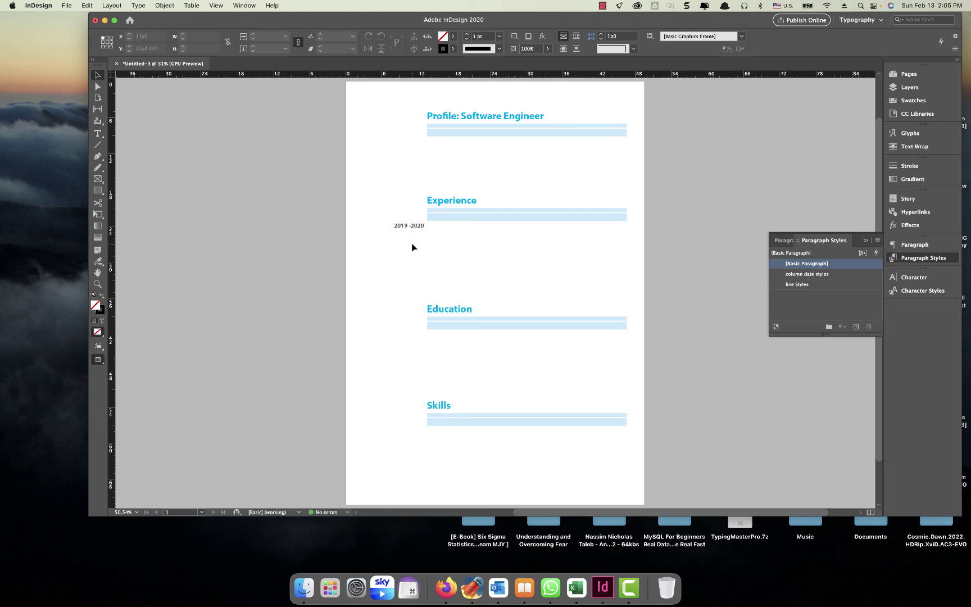
Move the date frame slightly lower on the page
{"action": "double_click", "coordinate": [440, 233]}
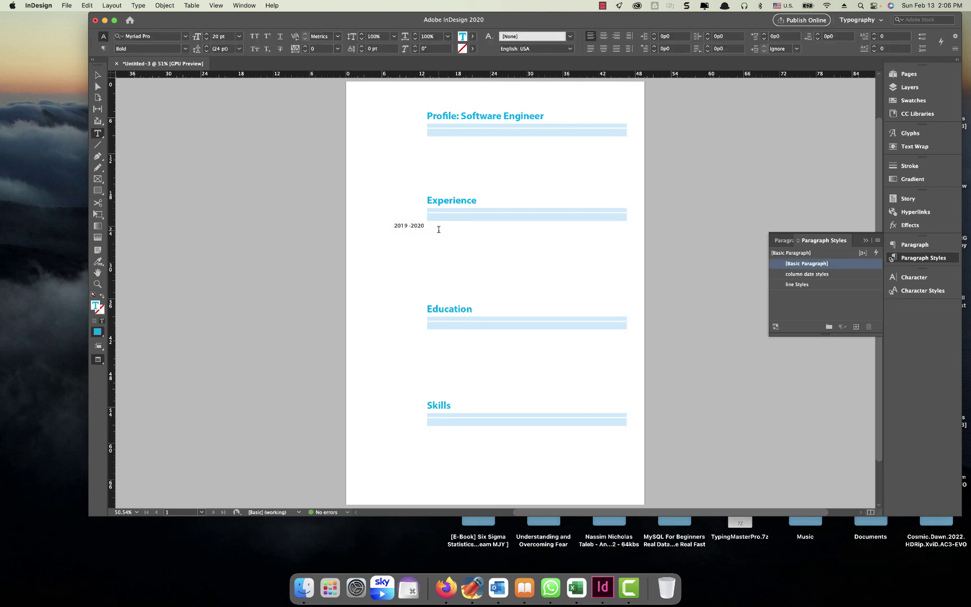
{"action": "left_click", "coordinate": [97, 75]}
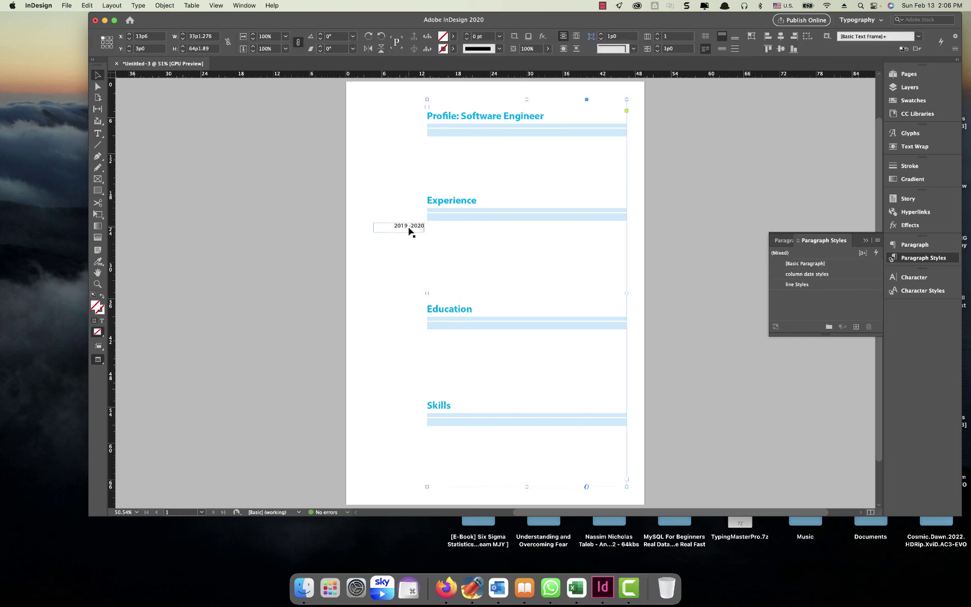
{"action": "left_click_drag", "start_coordinate": [410, 228], "coordinate": [412, 238]}
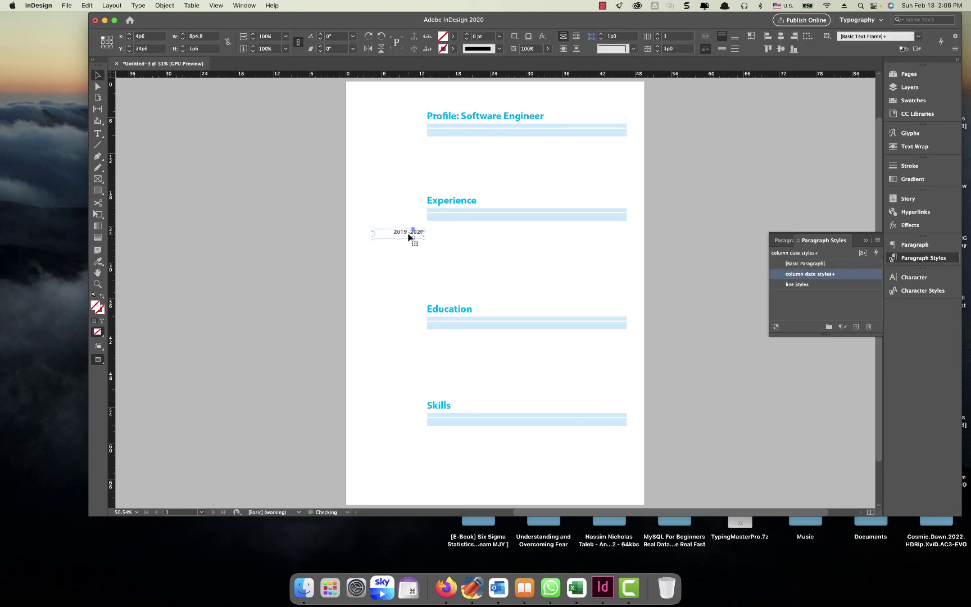
Type 'Cocoa Board' in the headings frame and give it the column date styles style
{"action": "left_click", "coordinate": [440, 241]}
{"action": "double_click", "coordinate": [437, 241]}
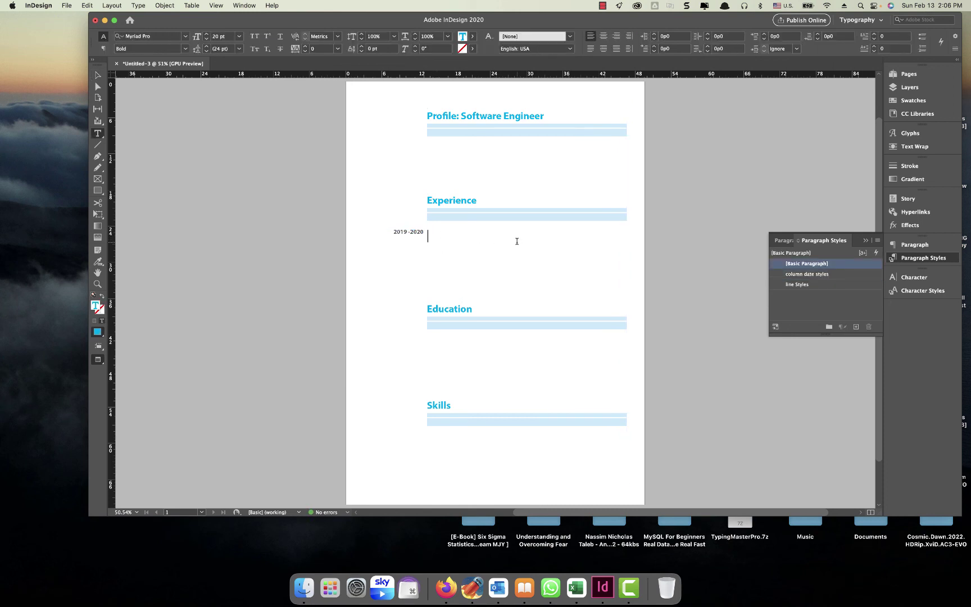
{"action": "type", "text": "Cocoa Board"}
{"action": "left_click", "coordinate": [803, 274]}
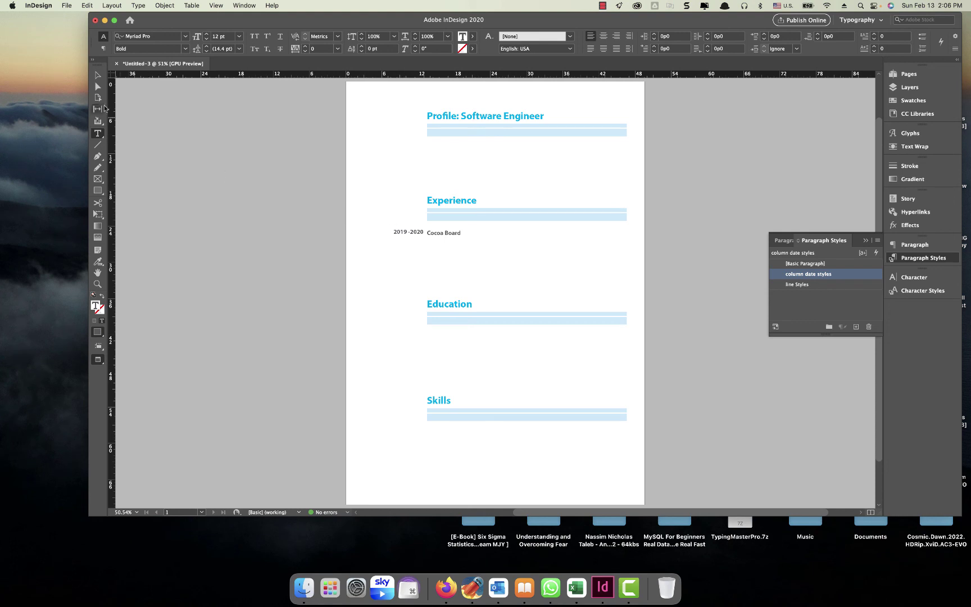
Nudge the date frame to line up with Cocoa Board and return the cursor after it
{"action": "key", "text": "Escape"}
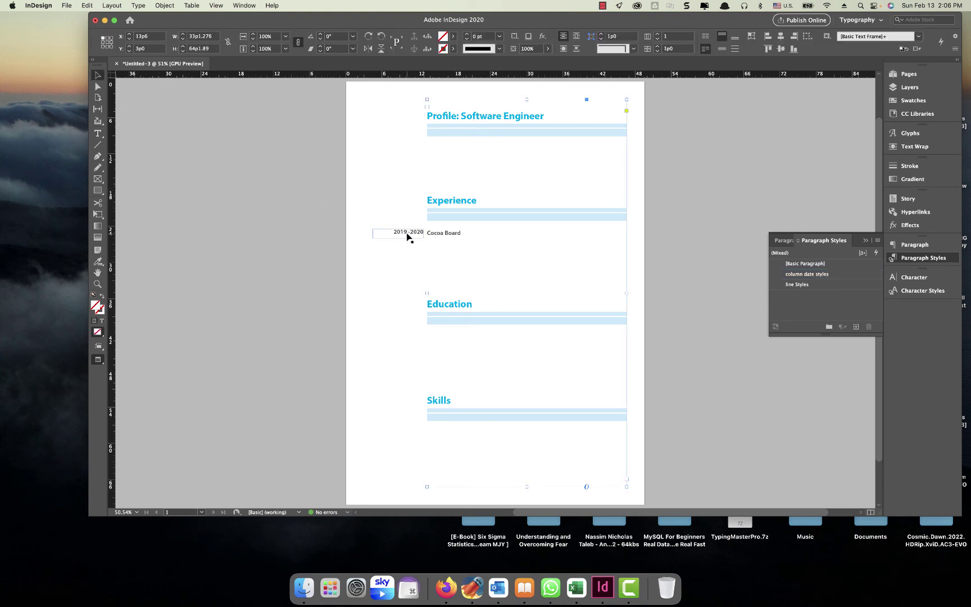
{"action": "left_click_drag", "start_coordinate": [408, 236], "coordinate": [412, 238]}
{"action": "left_click", "coordinate": [471, 261]}
{"action": "double_click", "coordinate": [489, 269]}
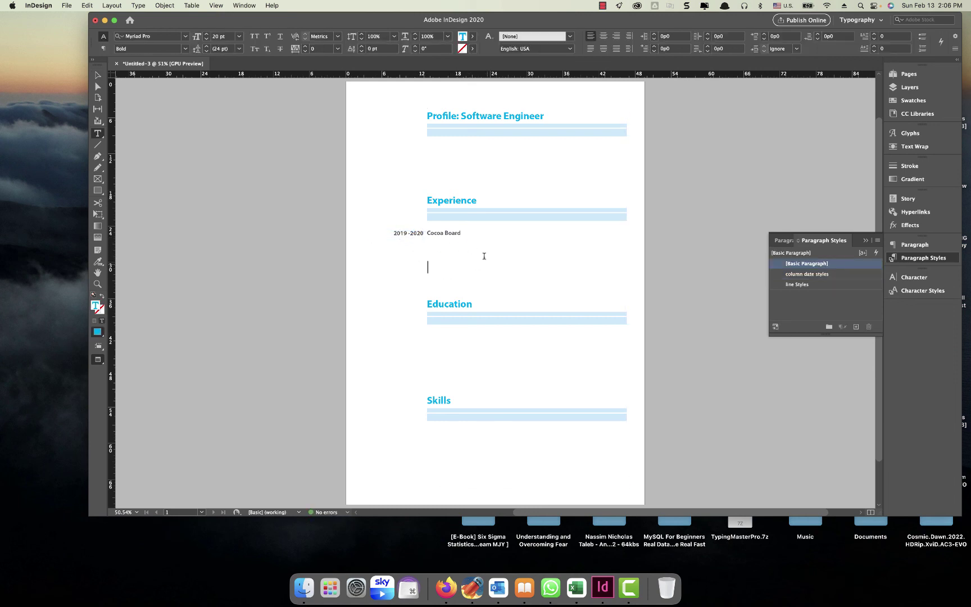
{"action": "left_click", "coordinate": [471, 233]}
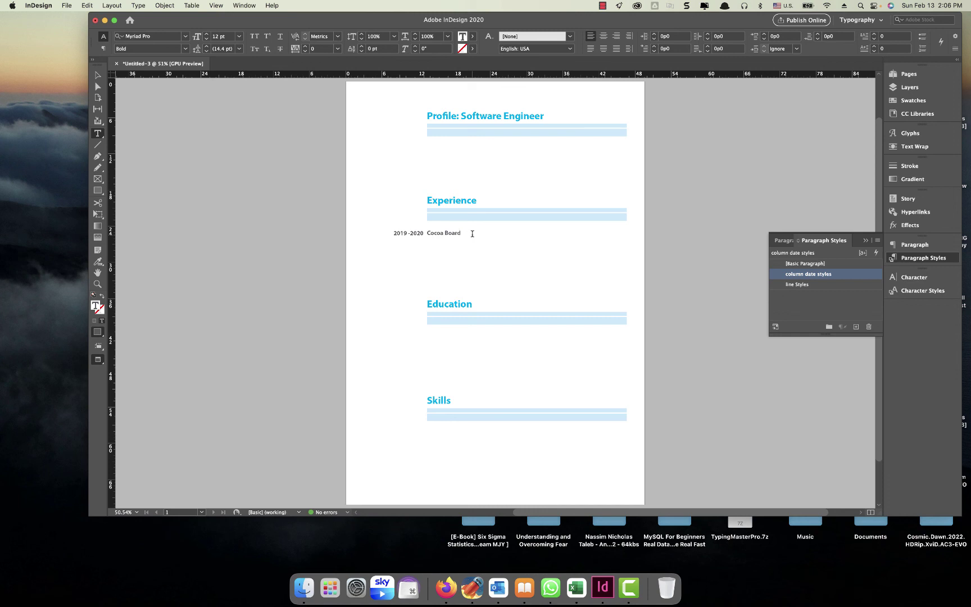
Add an empty line after Cocoa Board and put the cursor below the Profile heading
{"action": "key", "text": "Return"}
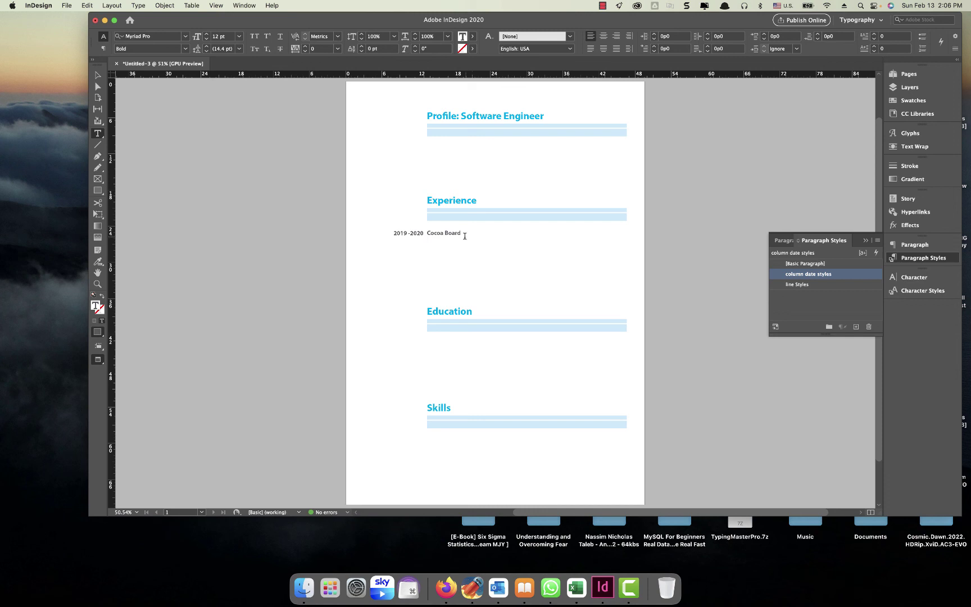
{"action": "left_click", "coordinate": [437, 344]}
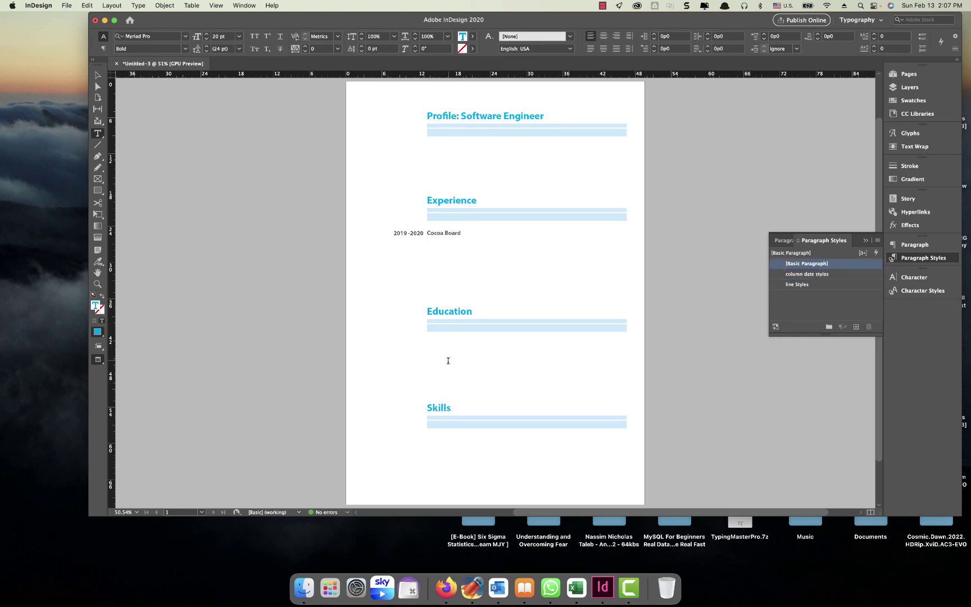
{"action": "left_click", "coordinate": [439, 151]}
Type 'I am a software Engineer with 20 years experience in coding' under Profile in column date styles
{"action": "type", "text": "I am"}
{"action": "key", "text": "BackSpace"}
{"action": "key", "text": "BackSpace"}
{"action": "key", "text": "BackSpace"}
{"action": "left_click", "coordinate": [821, 276]}
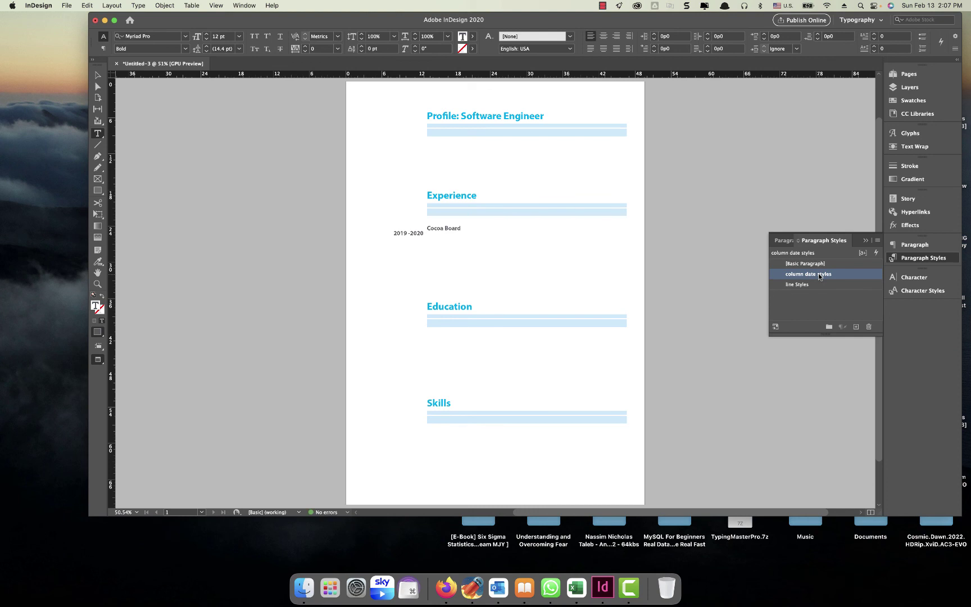
{"action": "type", "text": "I am a"}
{"action": "key", "text": "BackSpace"}
{"action": "type", "text": "a software Engineer with 20 years experience "}
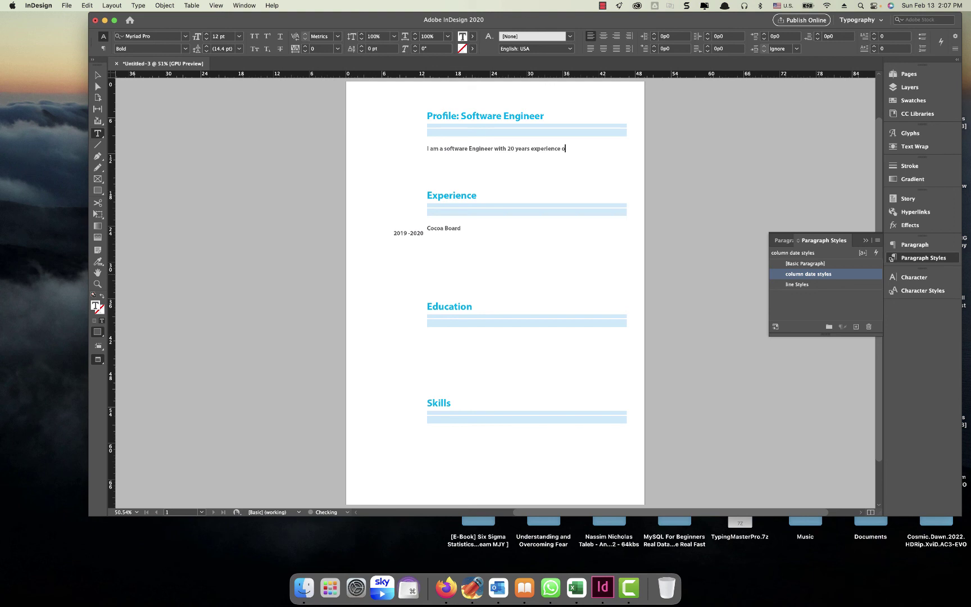
{"action": "type", "text": "in coding,"}
{"action": "left_click", "coordinate": [604, 6]}
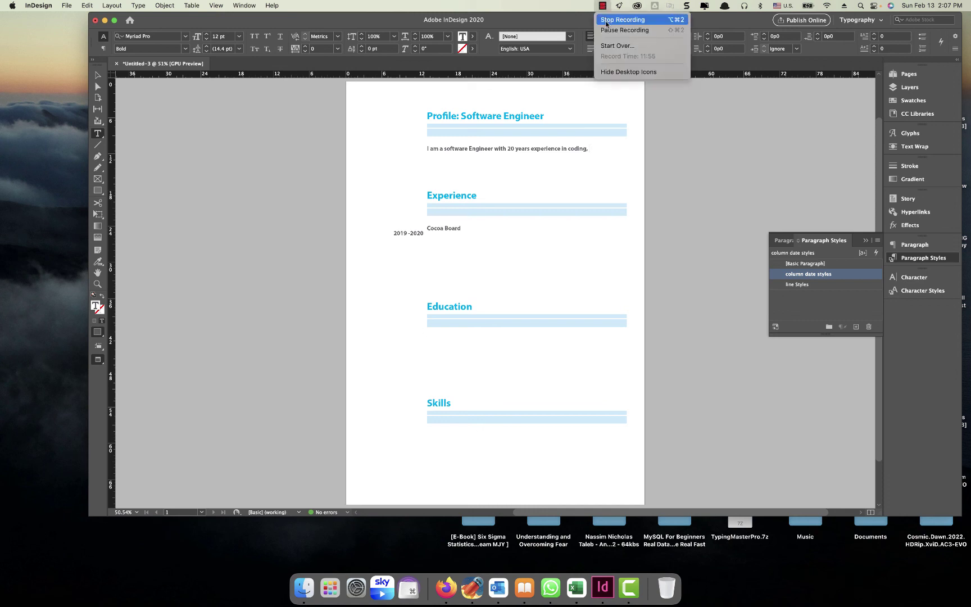